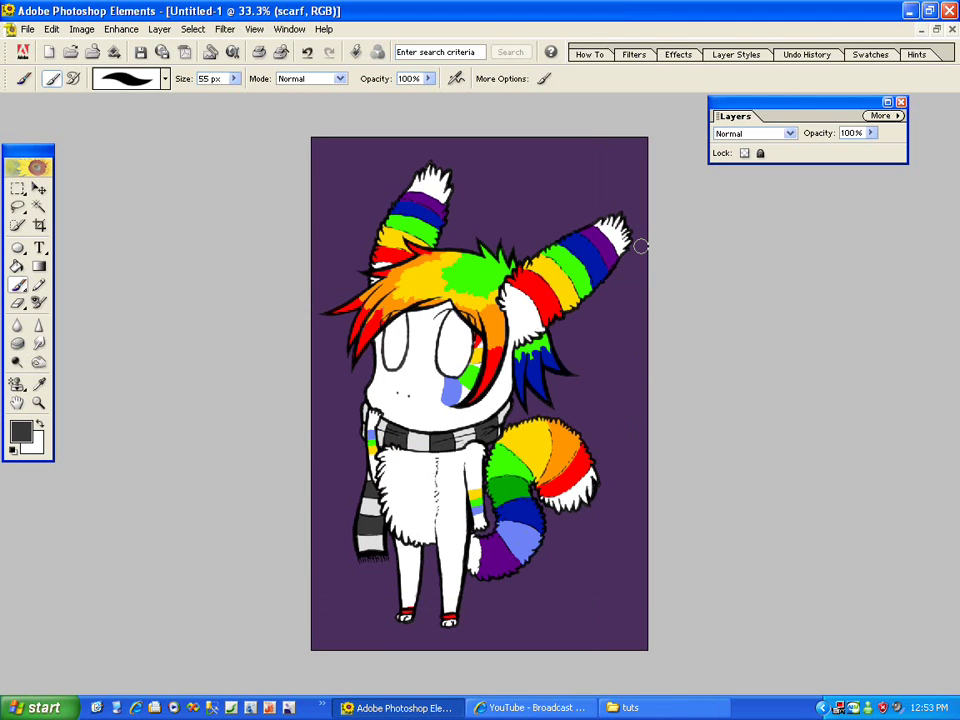
Expand the layer list and examine the flat-coloured character from ears to feet at closer zoom
left_click(39, 402)
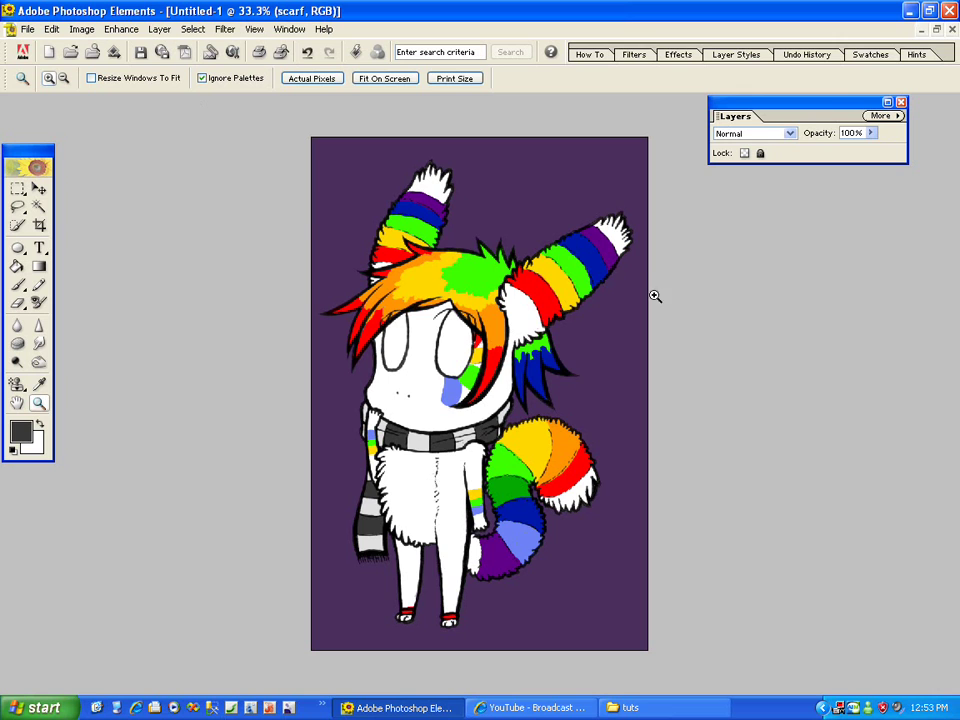
left_click(887, 102)
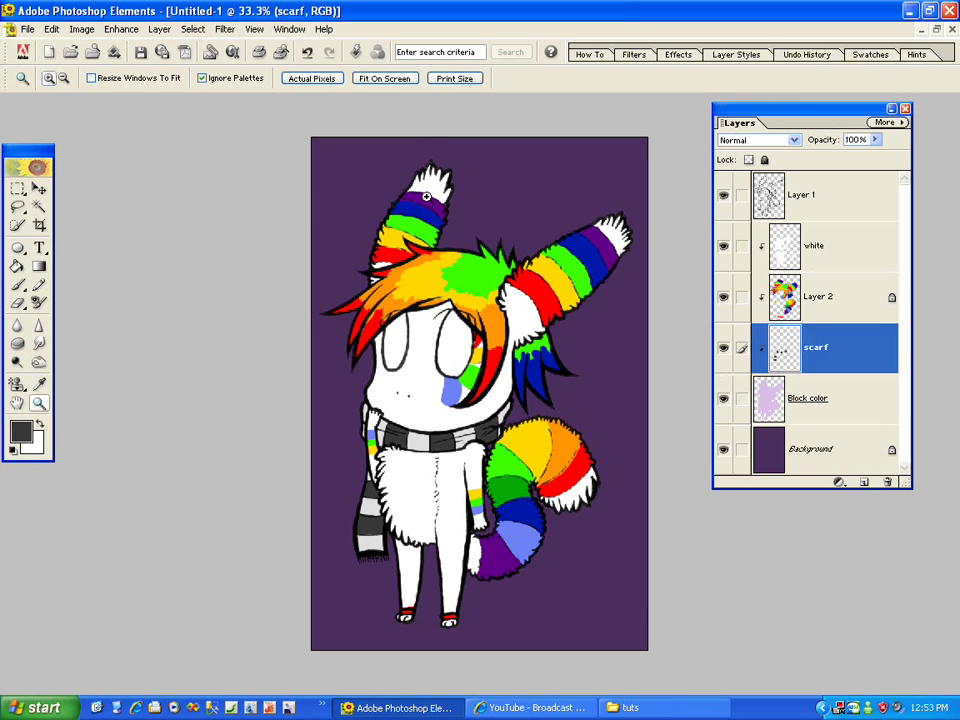
left_click(388, 193)
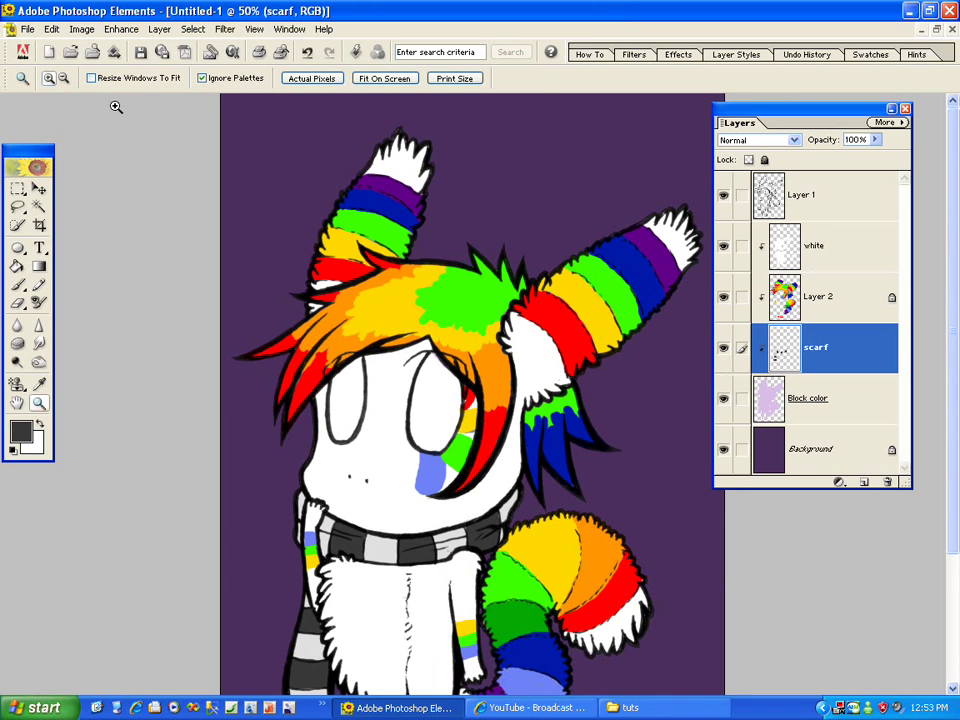
left_click(66, 78)
left_click(356, 252)
left_click(358, 253)
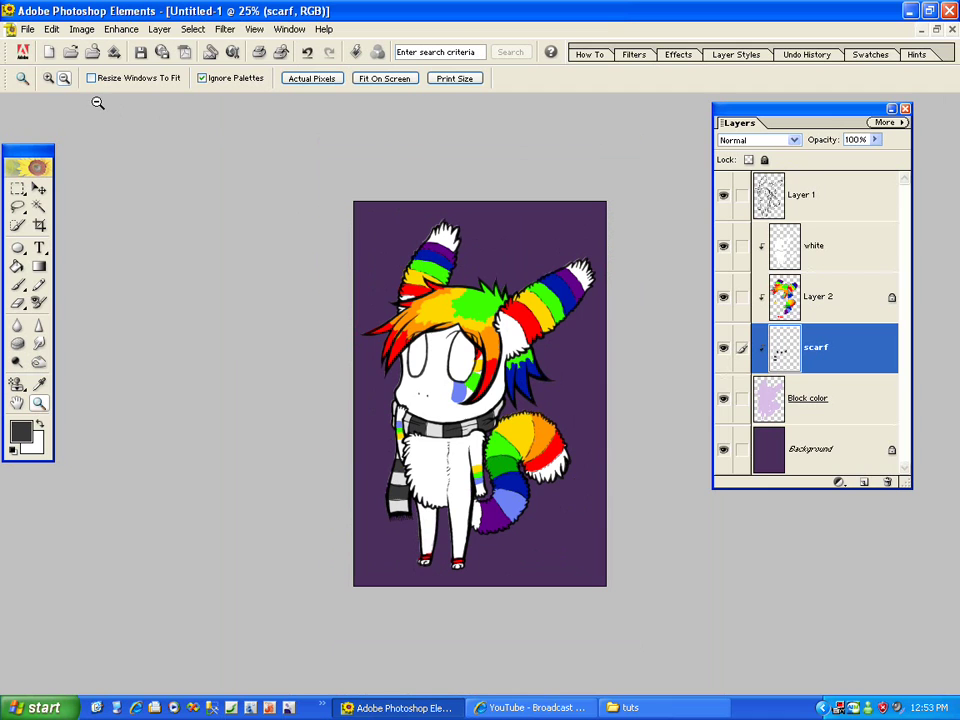
left_click(49, 78)
left_click_drag(382, 194, 612, 545)
left_click_drag(389, 174, 627, 538)
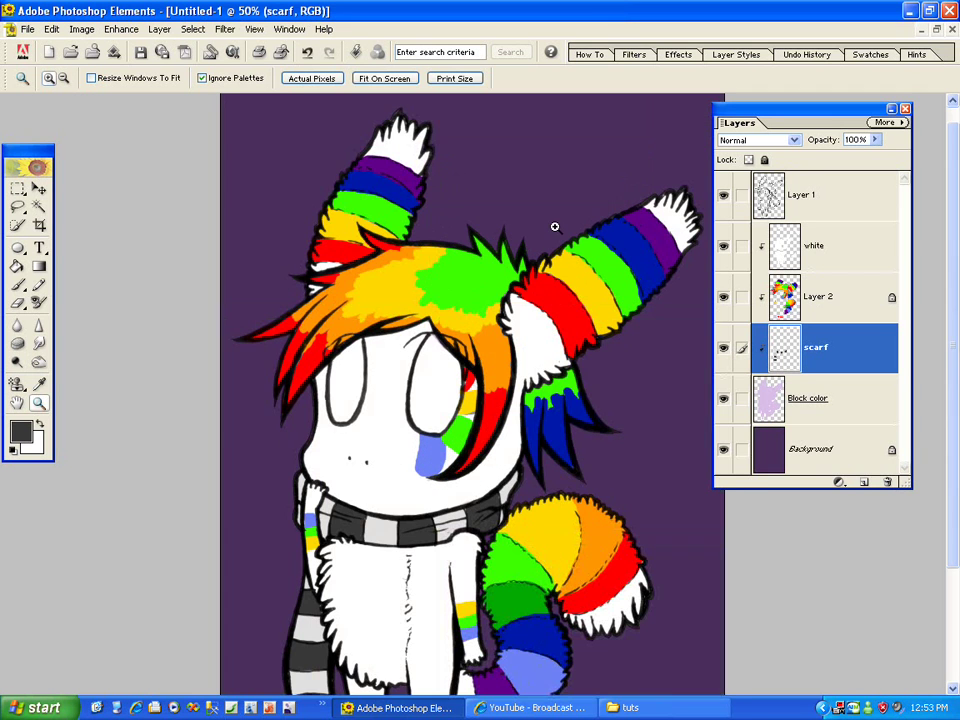
scroll(933, 503, "down", 5)
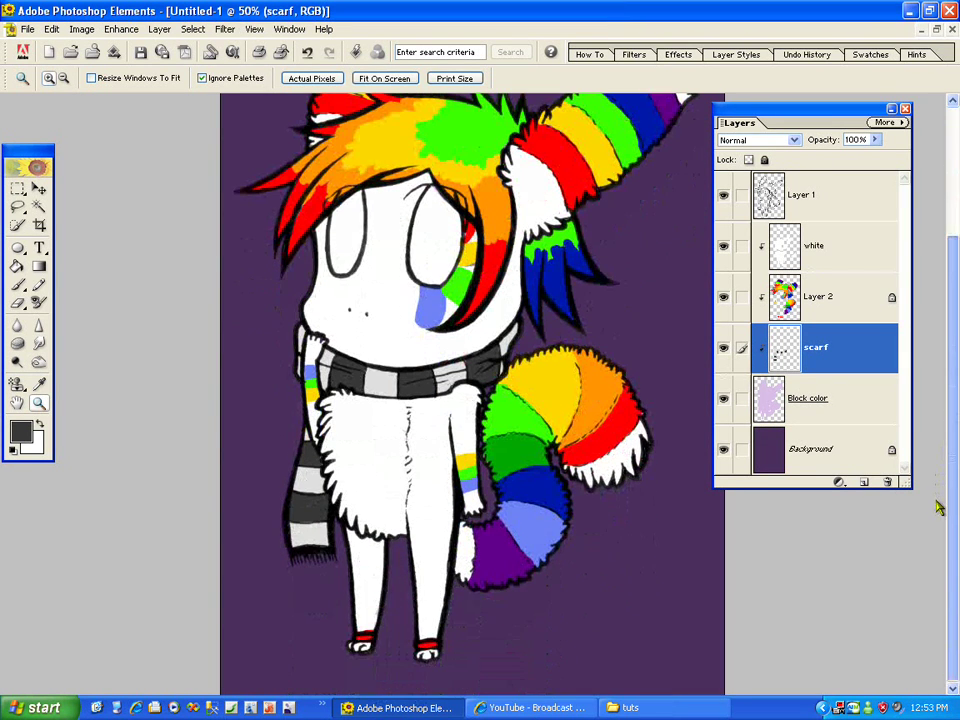
scroll(951, 510, "up", 4)
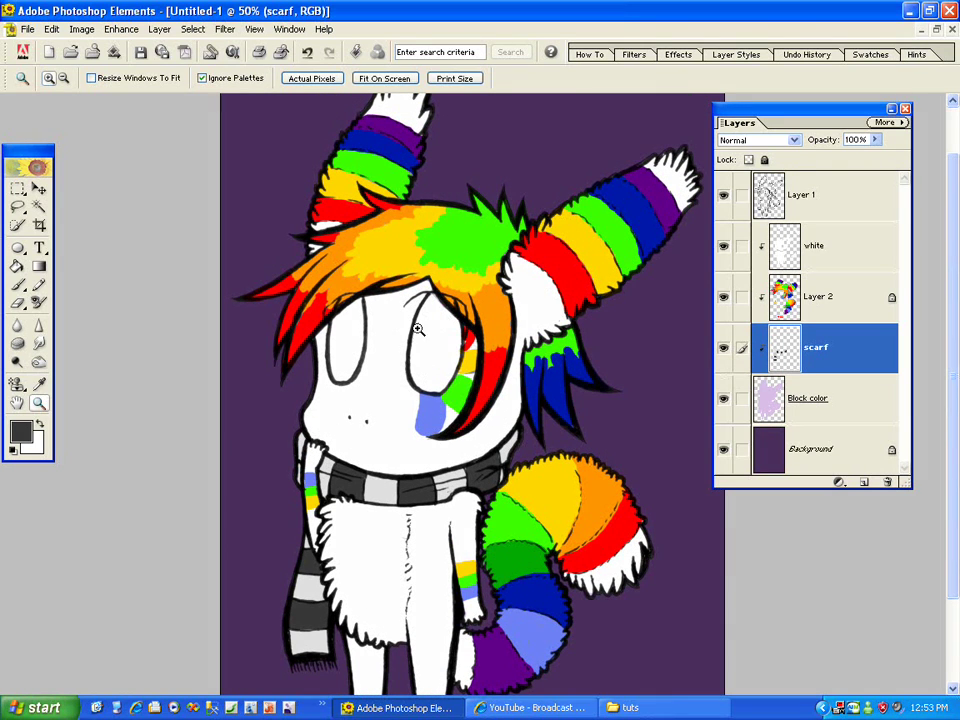
Lock the white layer's transparent pixels and set the foreground colour to a light grey
left_click(837, 246)
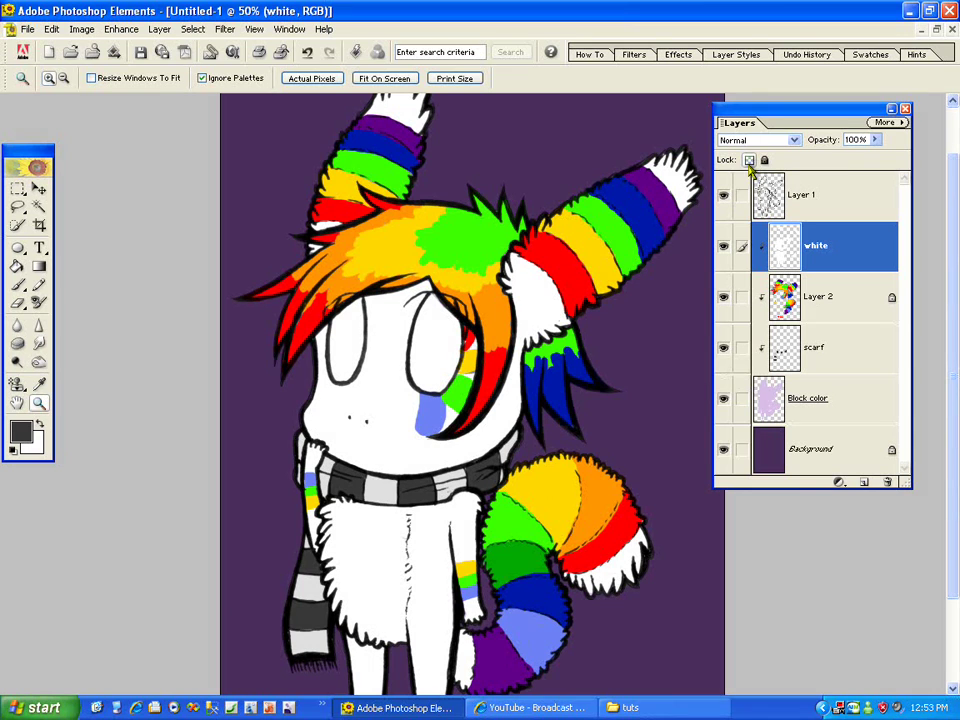
left_click(748, 160)
left_click(17, 286)
left_click(19, 430)
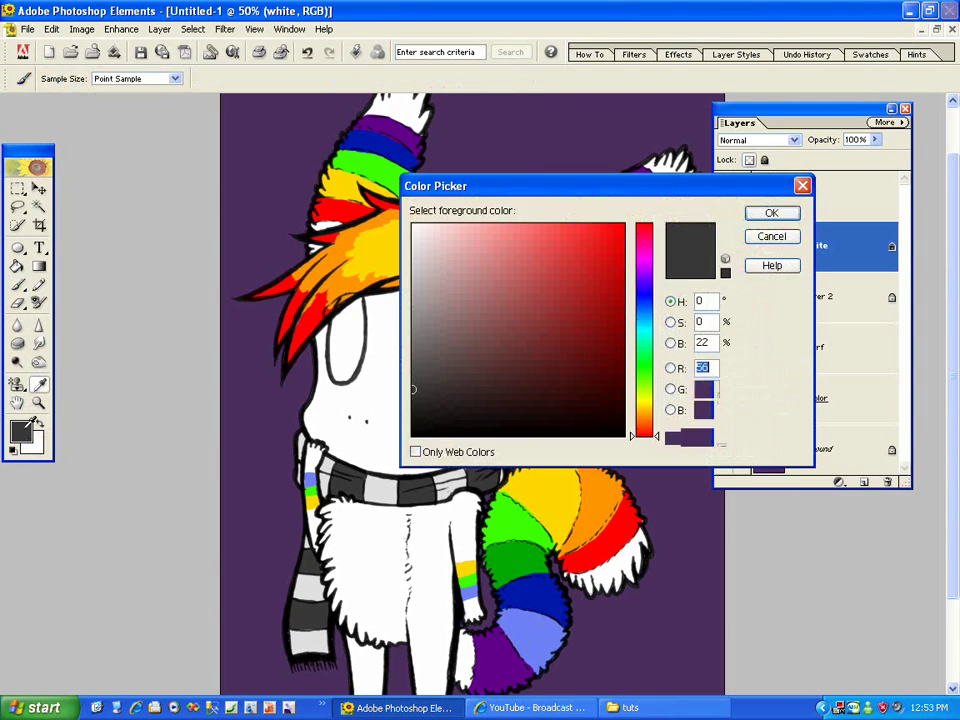
left_click(767, 237)
left_click(21, 430)
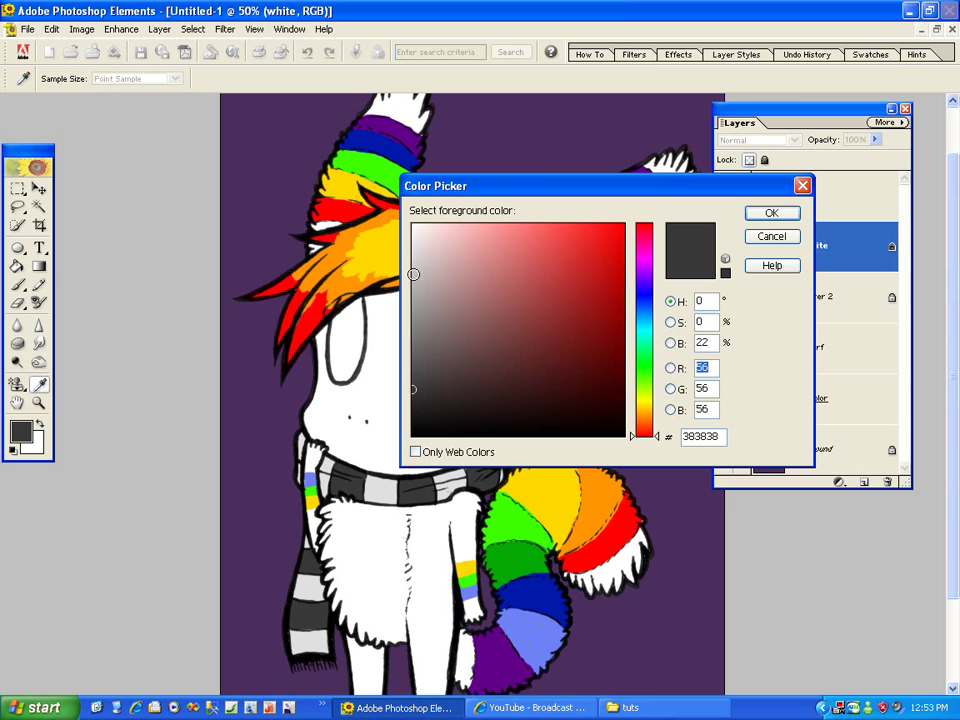
mouse_move(414, 262)
left_mouse_down()
mouse_move(419, 254)
mouse_move(412, 276)
left_mouse_up()
left_click(771, 215)
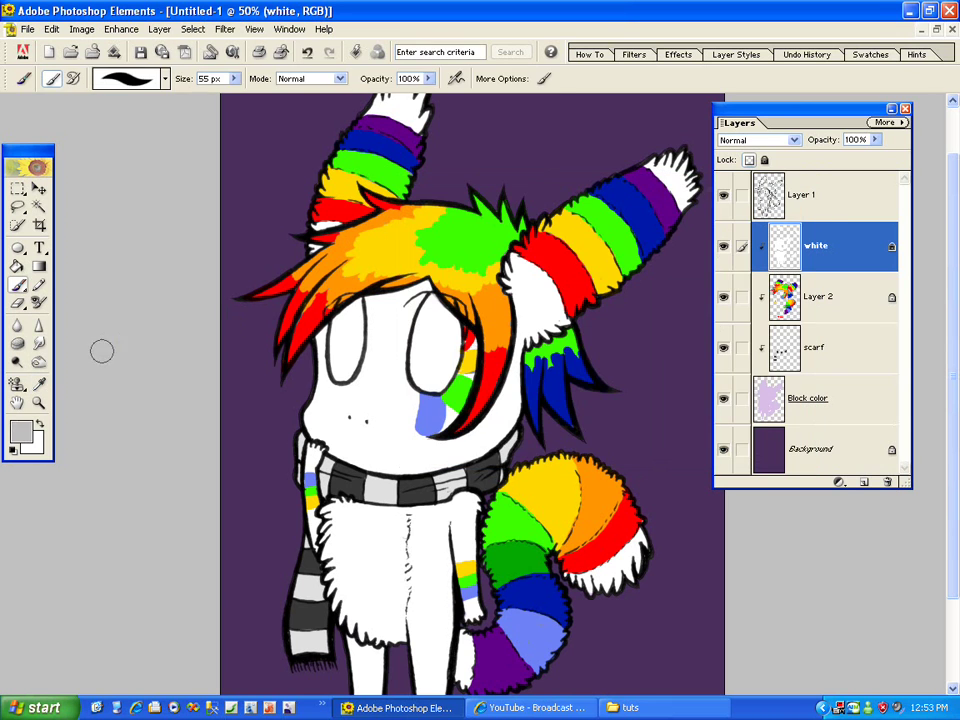
Lasso the white forehead area under the fringe, across the top of the left eye, and activate the Gradient tool
left_click(38, 402)
left_click(133, 238)
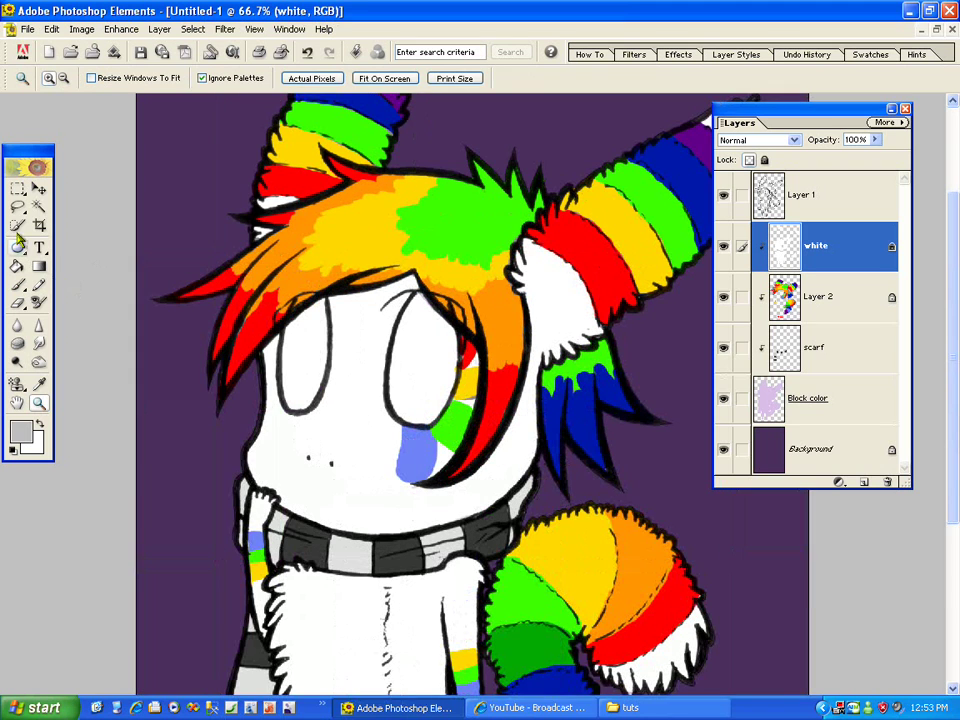
left_click(17, 206)
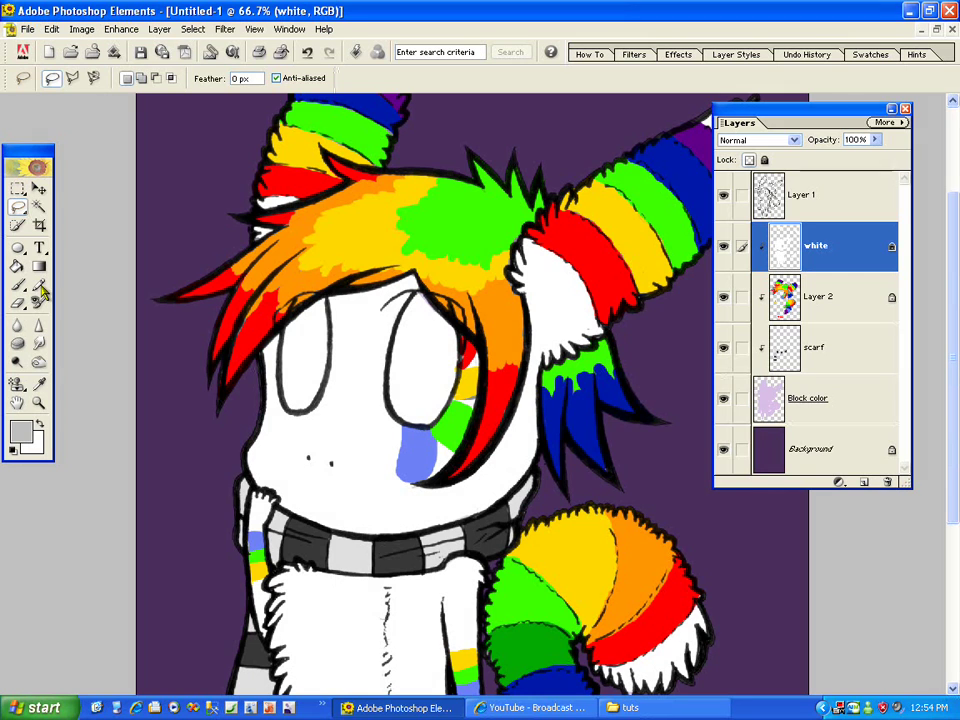
left_click(18, 207)
left_click(60, 206)
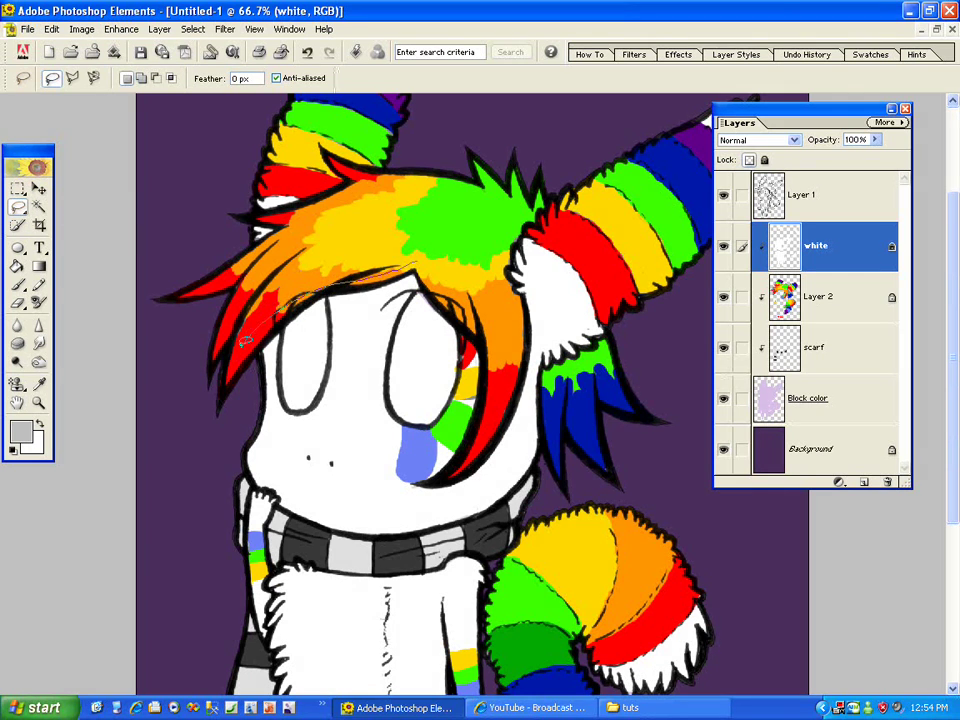
mouse_move(279, 382)
left_mouse_down()
mouse_move(393, 315)
mouse_move(425, 266)
mouse_move(432, 298)
left_mouse_up()
left_click(39, 266)
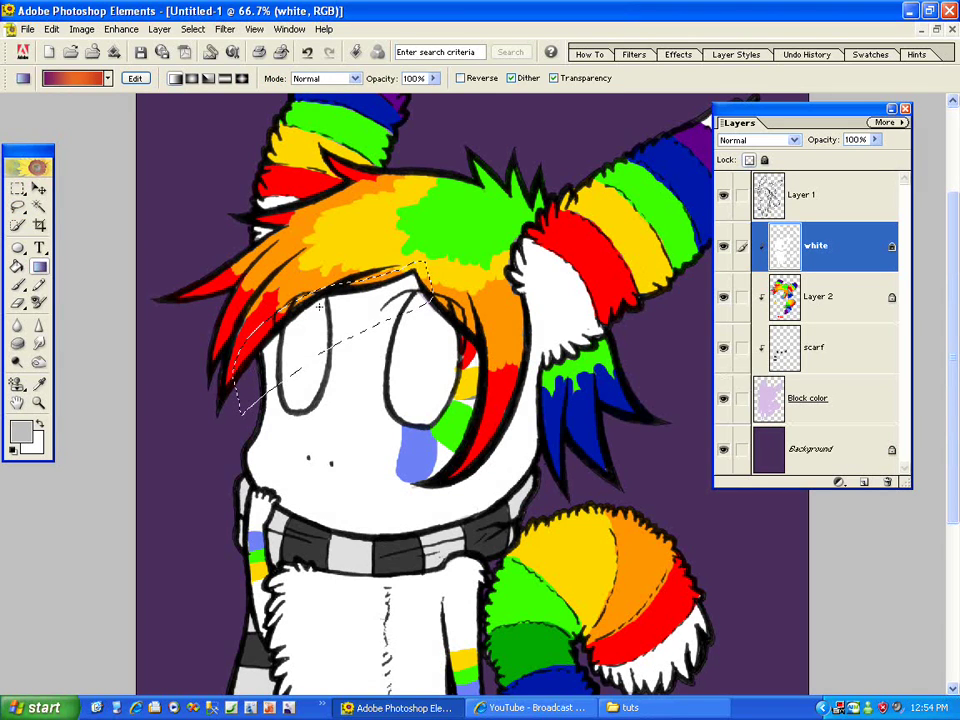
Try the purple-to-orange gradient on the selected forehead area and undo it
left_click_drag(320, 308, 240, 230)
left_click(52, 30)
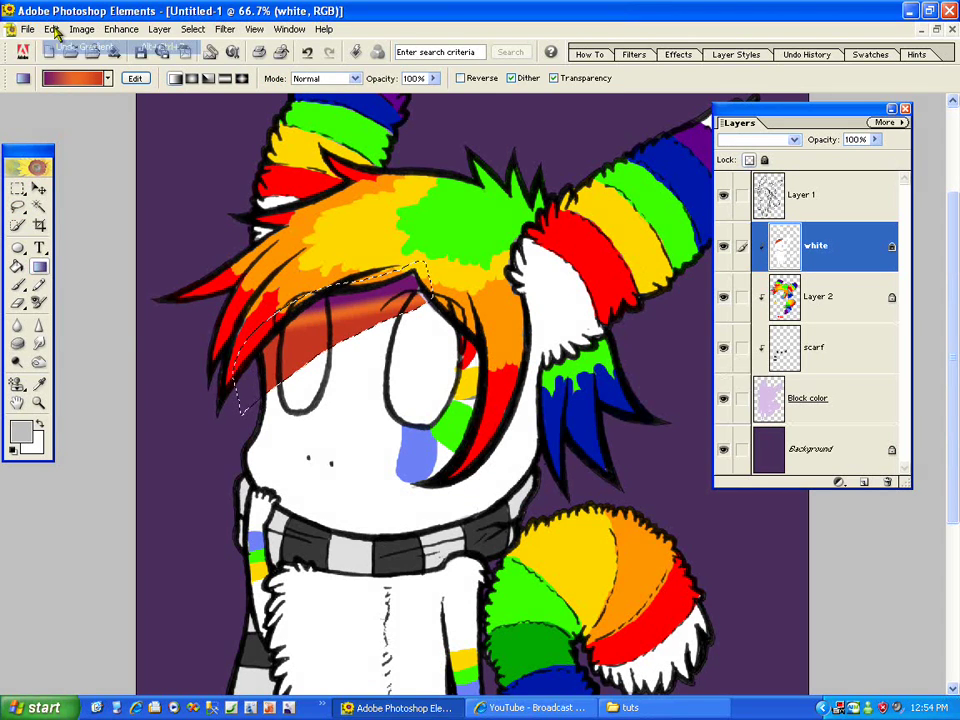
left_click(70, 75)
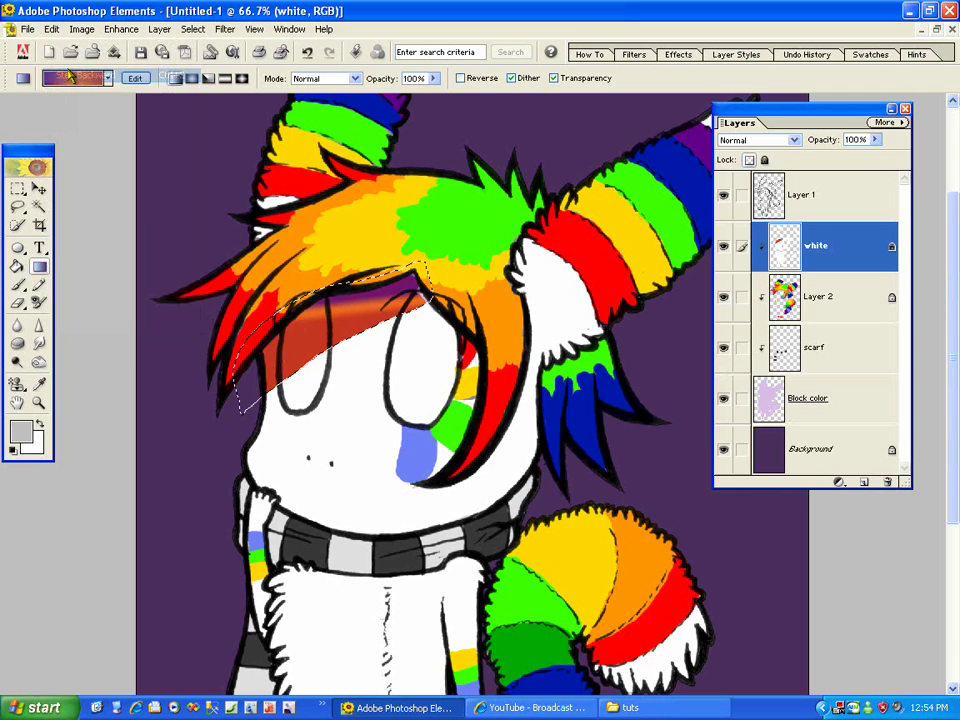
Shade the selected forehead area downward from the fringe with a grey-to-transparent linear gradient at 23% opacity
left_click(109, 79)
left_click(59, 110)
left_click(204, 29)
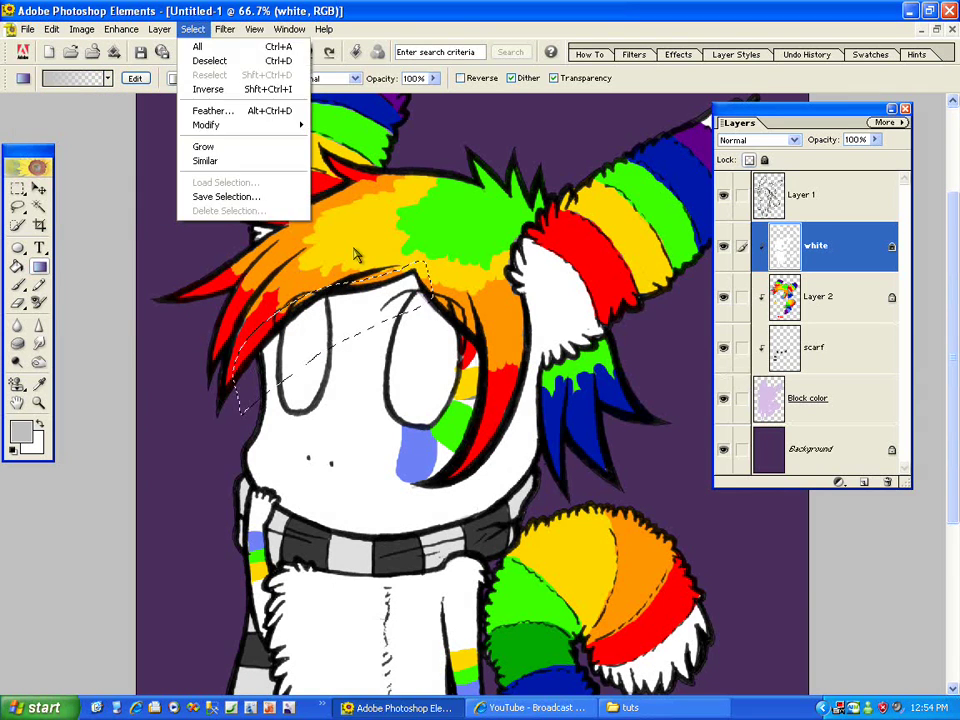
left_click(355, 254)
left_click(434, 79)
left_click_drag(410, 92, 366, 92)
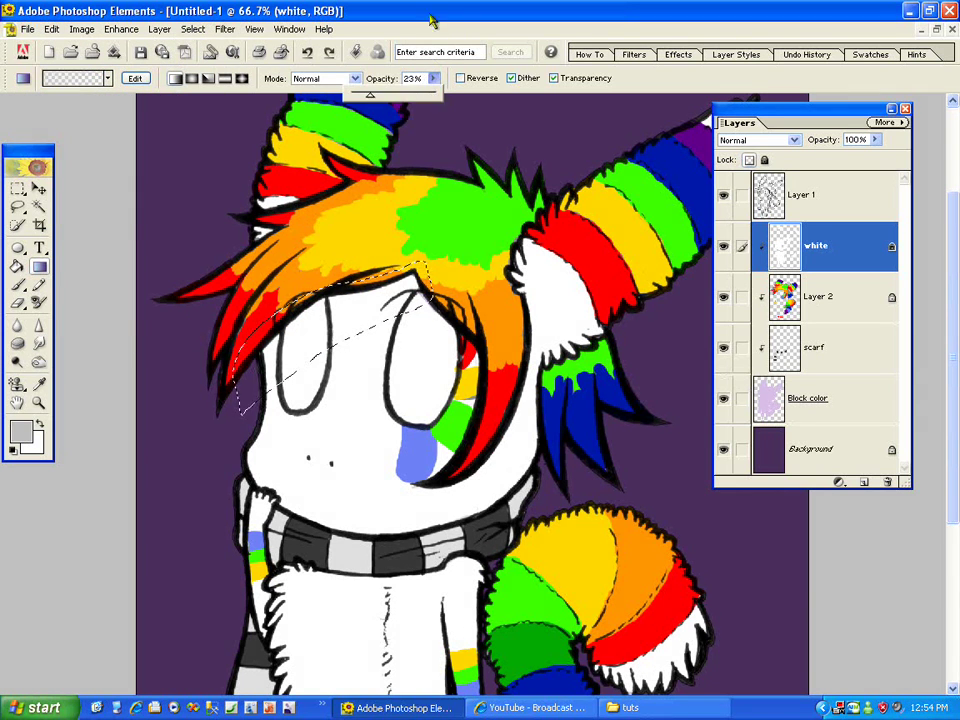
left_click_drag(309, 299, 321, 383)
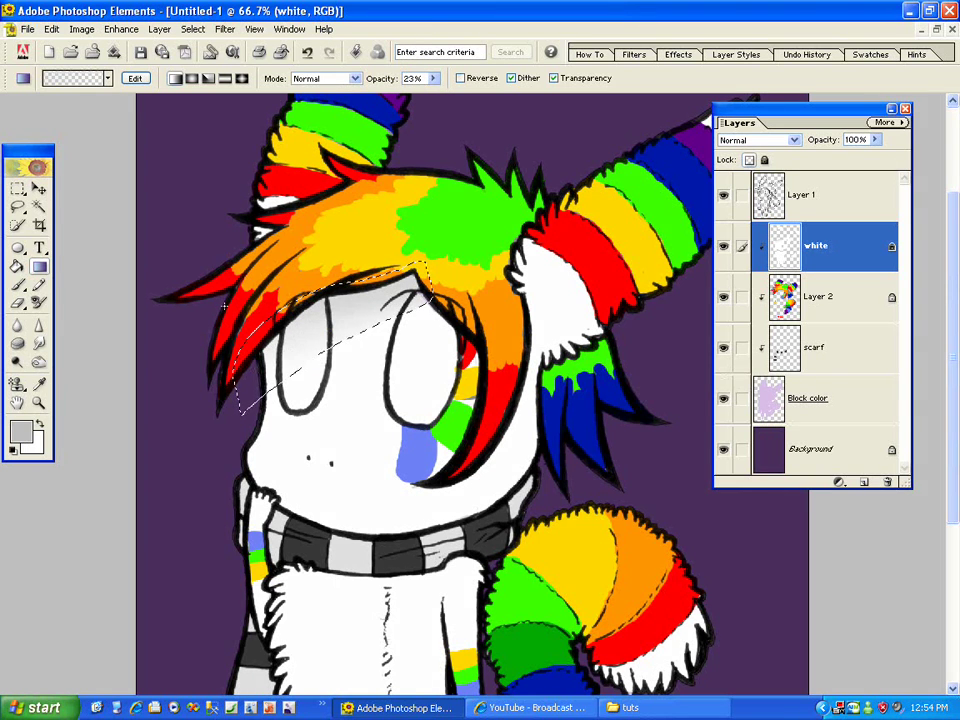
Lasso the face area under the fringe around the right eye, shade it with the grey gradient, and deselect
left_click(18, 206)
left_click(160, 215)
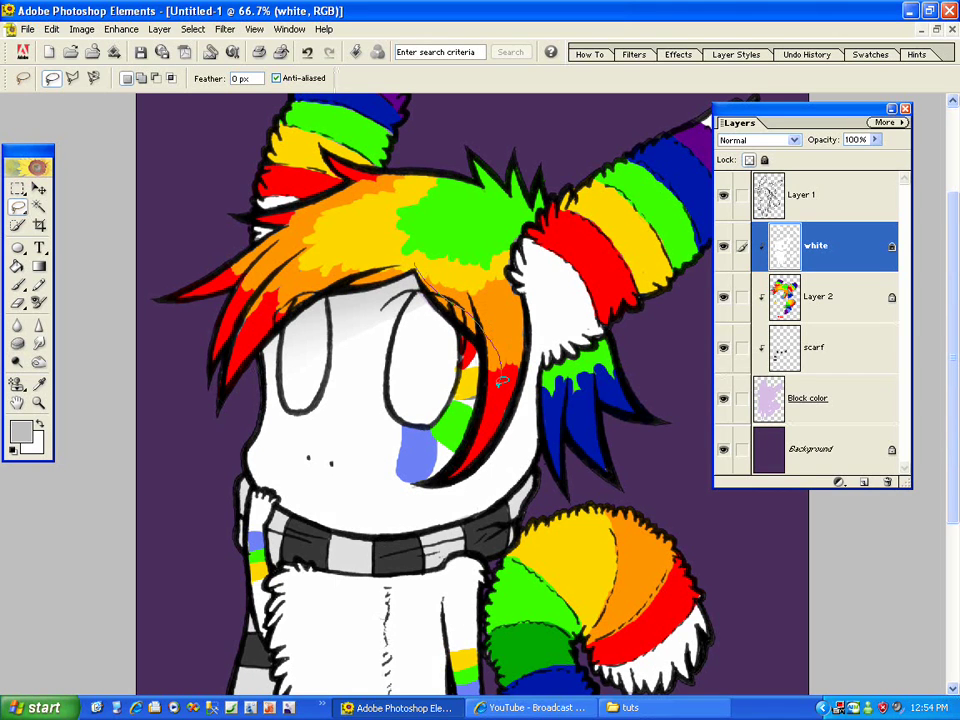
mouse_move(502, 381)
left_mouse_down()
mouse_move(421, 353)
mouse_move(384, 290)
mouse_move(415, 267)
left_mouse_up()
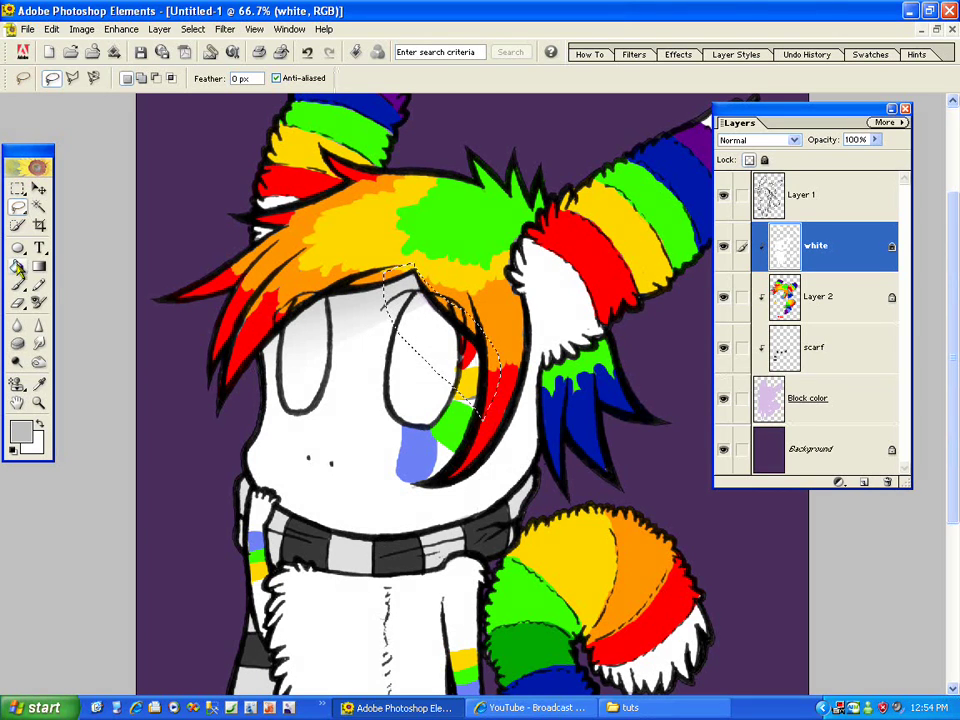
left_click(39, 267)
left_click_drag(464, 300, 441, 330)
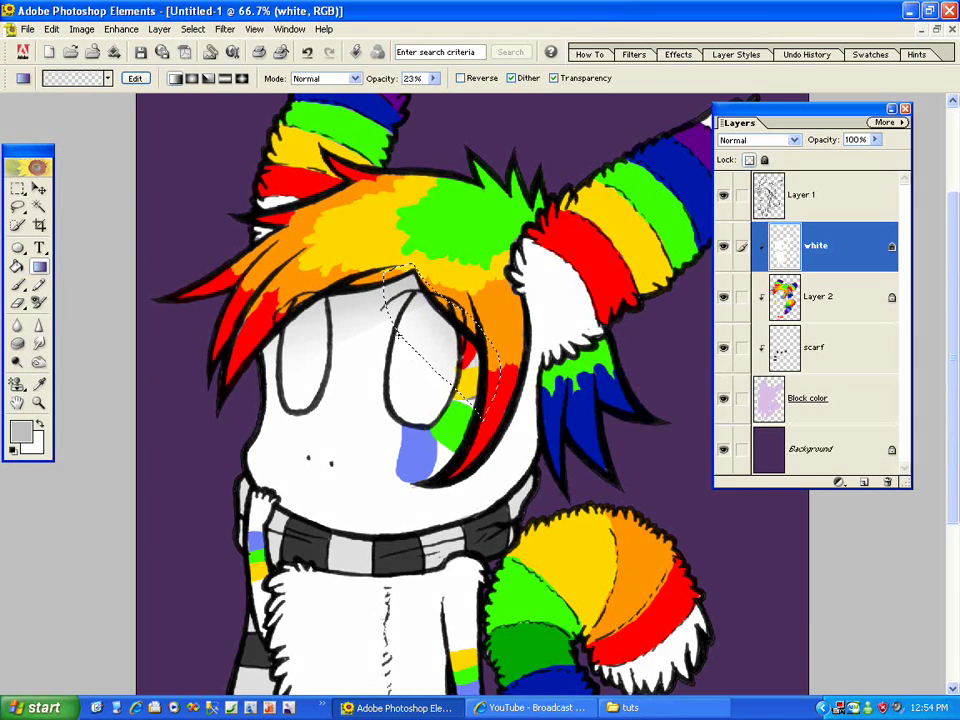
left_click(193, 29)
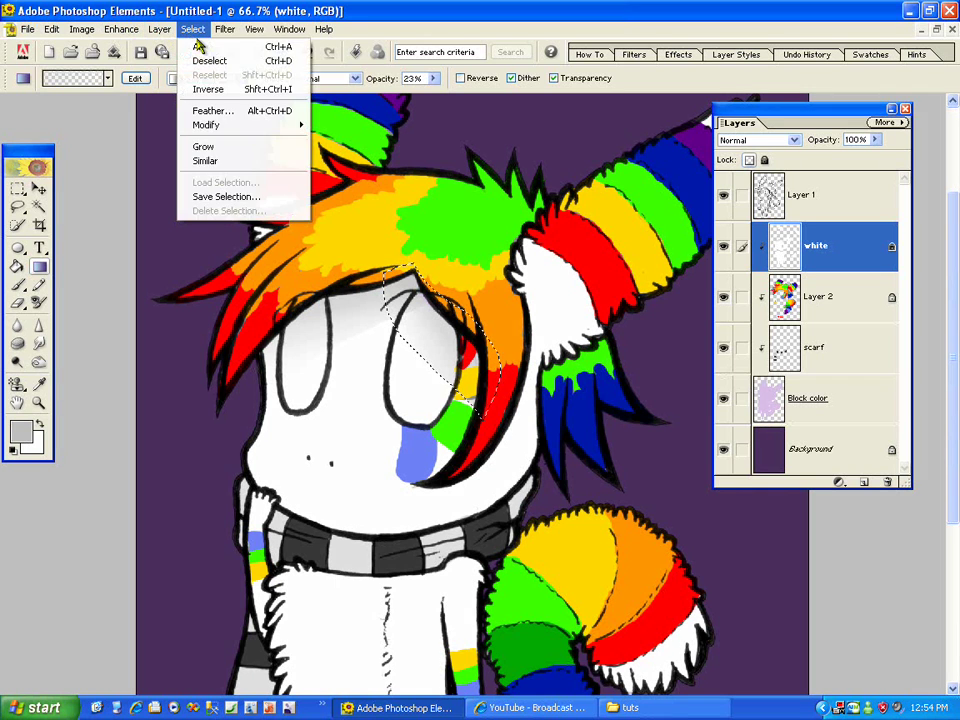
left_click(205, 61)
Lasso a thin crescent of cheek along the outer edge of the long red hair strand, shade it with the gradient, and deselect
left_click(20, 206)
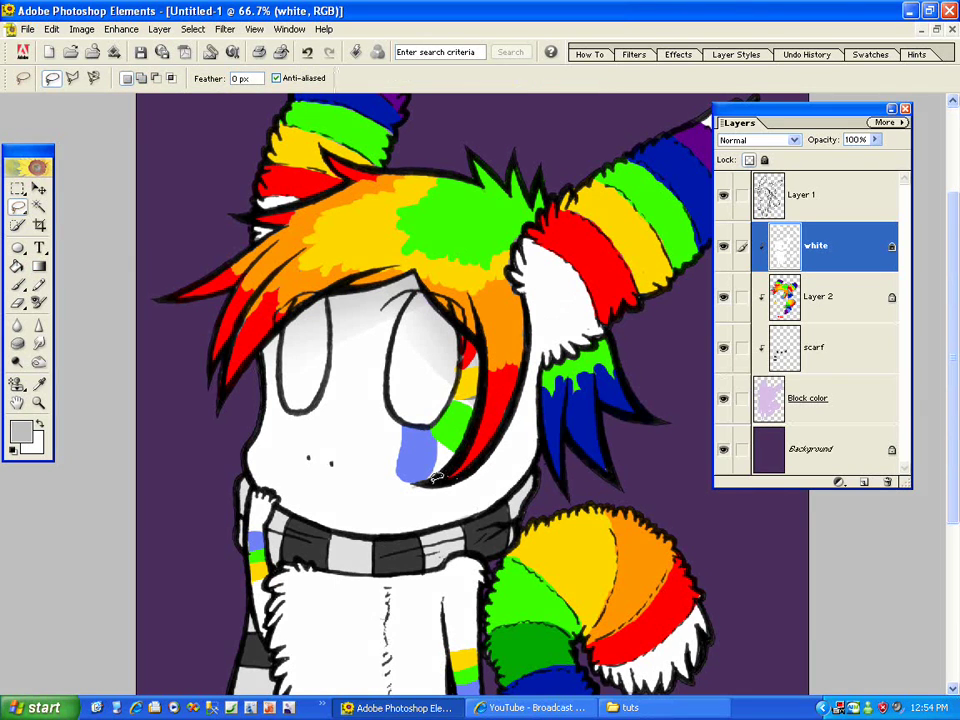
mouse_move(395, 487)
left_mouse_down()
mouse_move(470, 482)
mouse_move(534, 390)
mouse_move(440, 482)
left_mouse_up()
key("g")
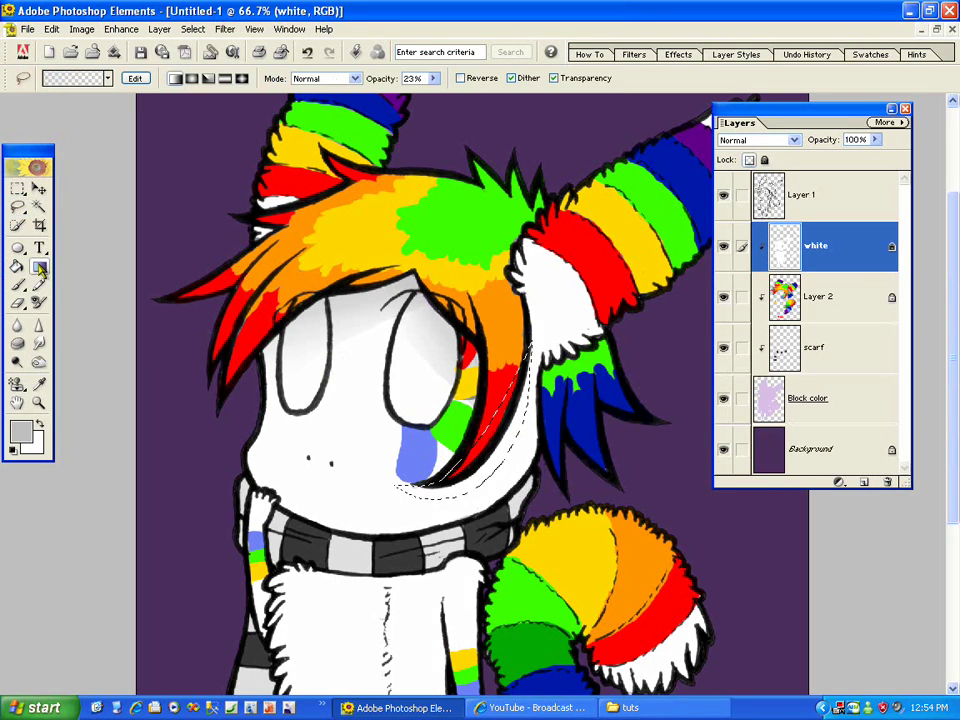
left_click_drag(463, 447, 484, 482)
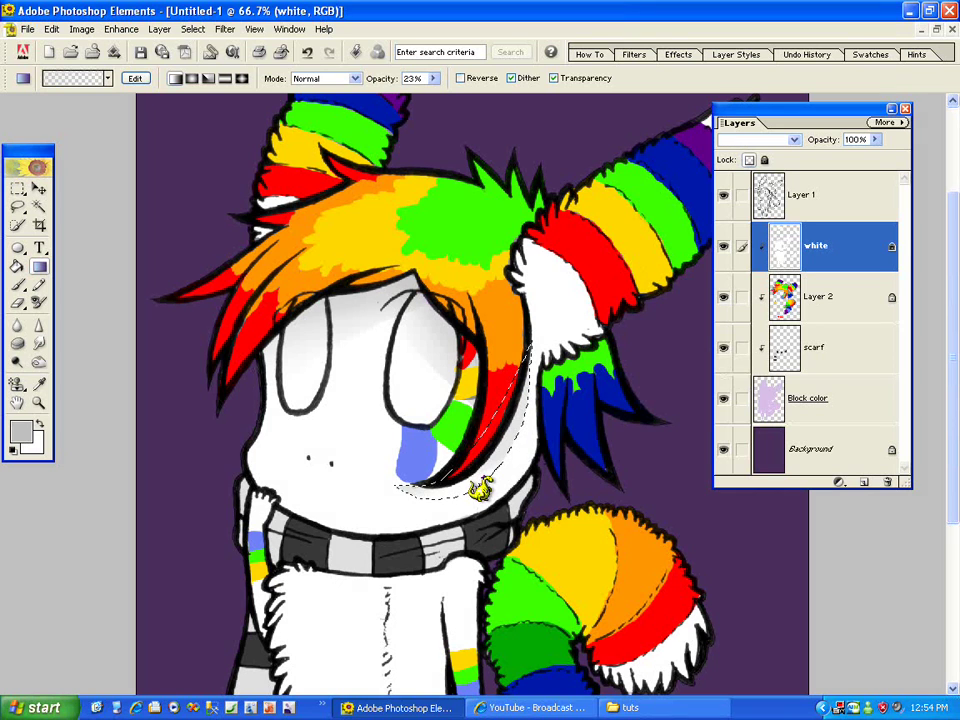
key("ctrl+d")
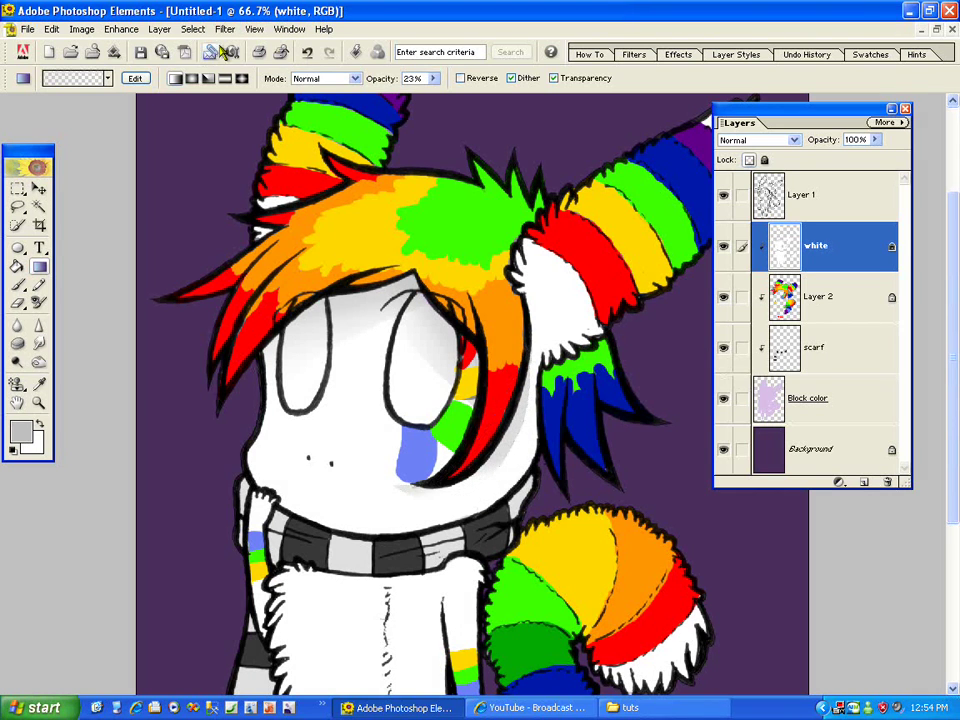
Lasso the lower white fur at the base of the right ear with a jagged edge, shade it with the gradient, and deselect
key("l")
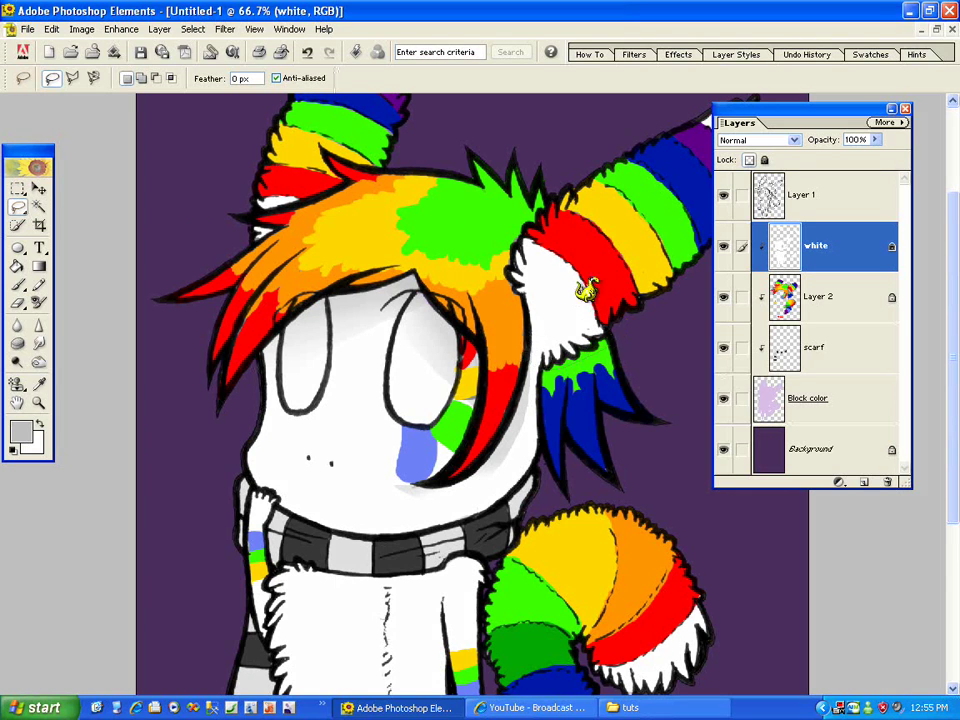
key("g")
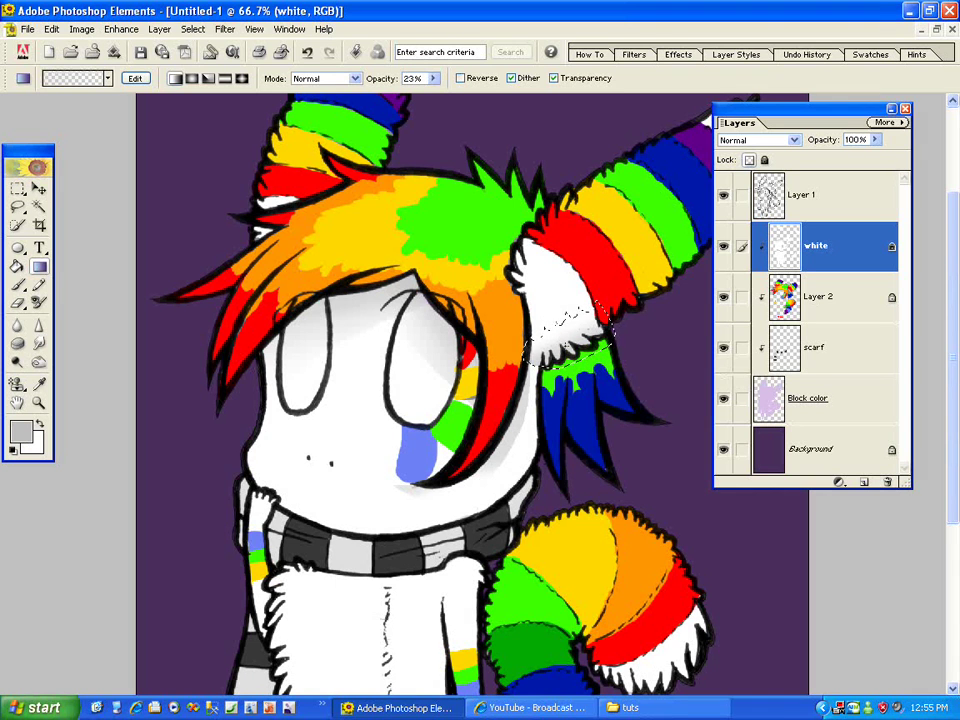
left_click(192, 29)
left_click(207, 61)
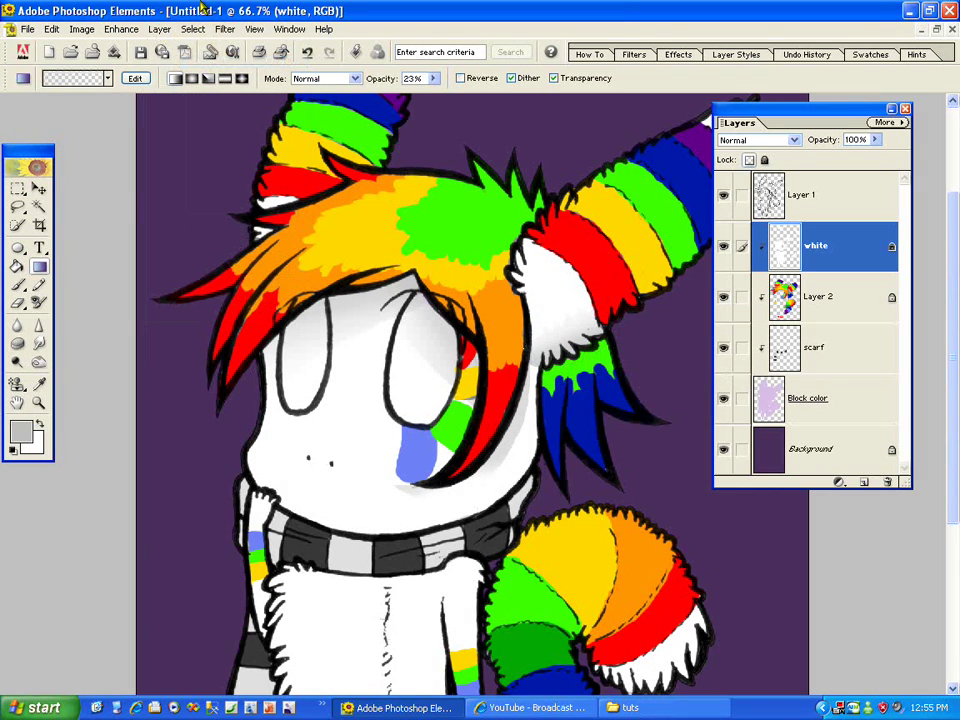
Restore the ear fur selection, deepen its shading with another pass of the gradient, and deselect
left_click(51, 29)
left_click(70, 44)
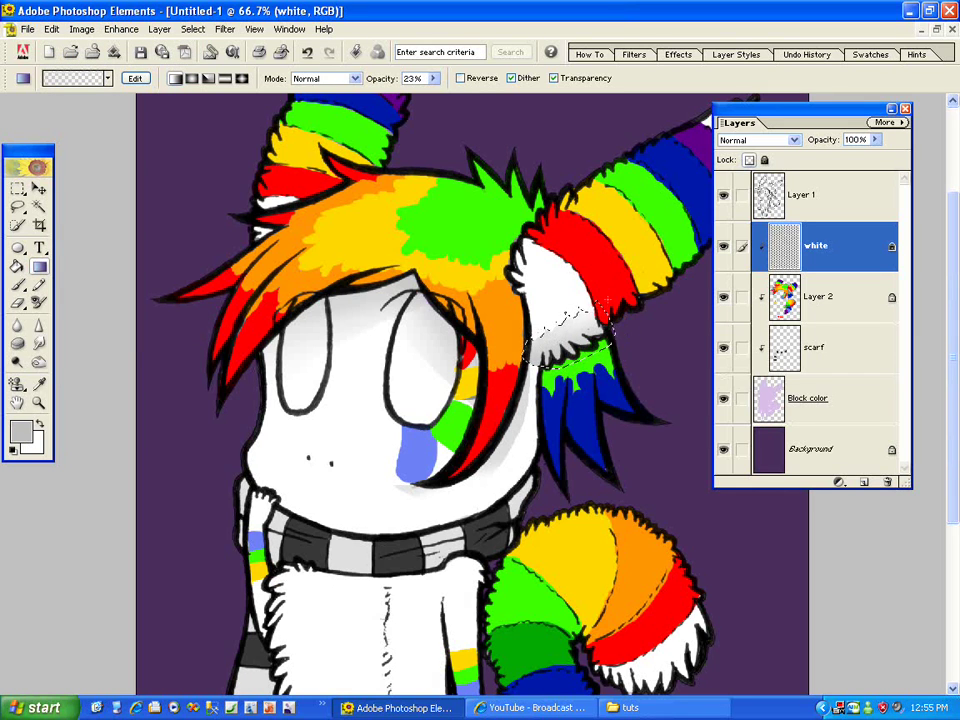
left_click(198, 29)
left_click(208, 61)
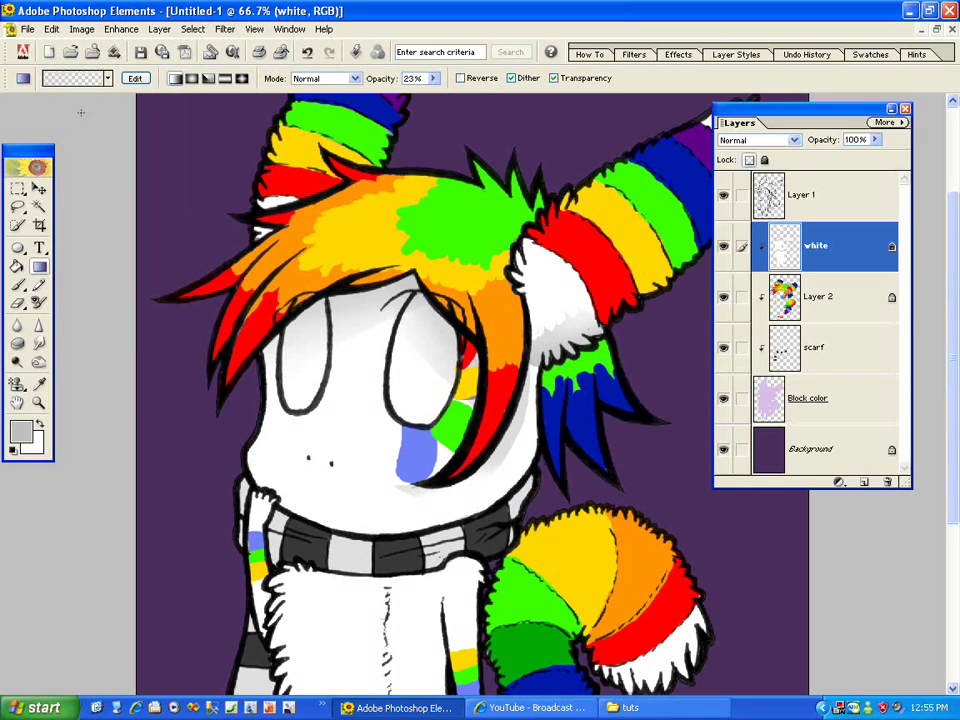
Lasso the lower white fur at the tail tip with a jagged edge, shade it with the grey gradient, and deselect
left_click(18, 207)
scroll(671, 566, "down", 3)
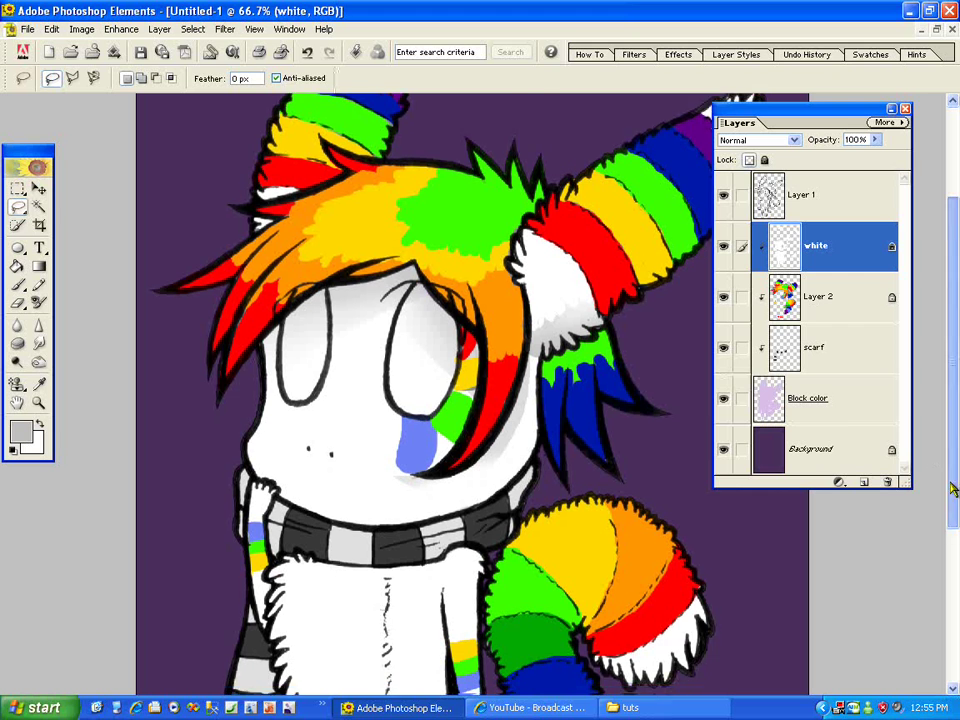
mouse_move(670, 580)
left_mouse_down()
mouse_move(630, 625)
mouse_move(600, 610)
mouse_move(592, 575)
mouse_move(627, 606)
left_mouse_up()
left_click(40, 268)
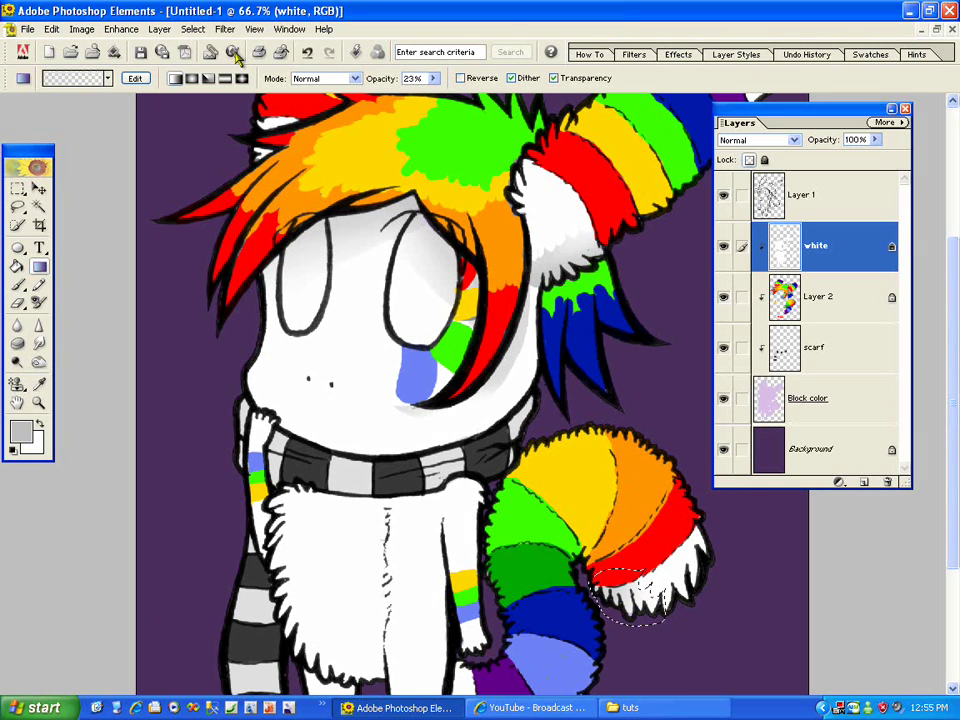
left_click(193, 29)
left_click(212, 62)
Restore the tail tip selection, deepen its shading with another pass of the gradient, and deselect
left_click(51, 29)
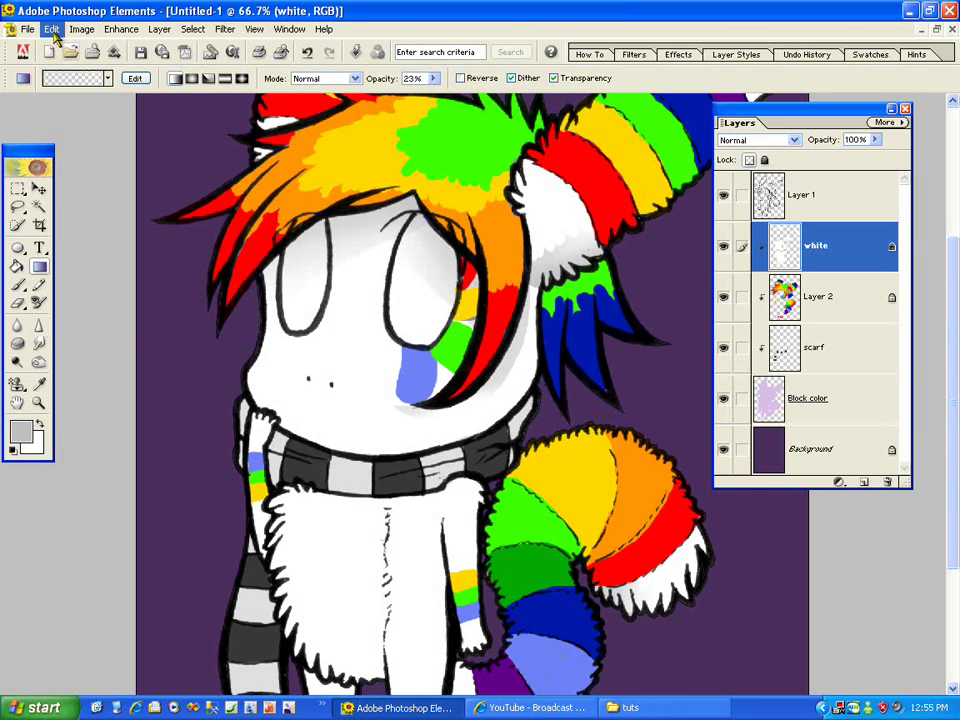
left_click(62, 44)
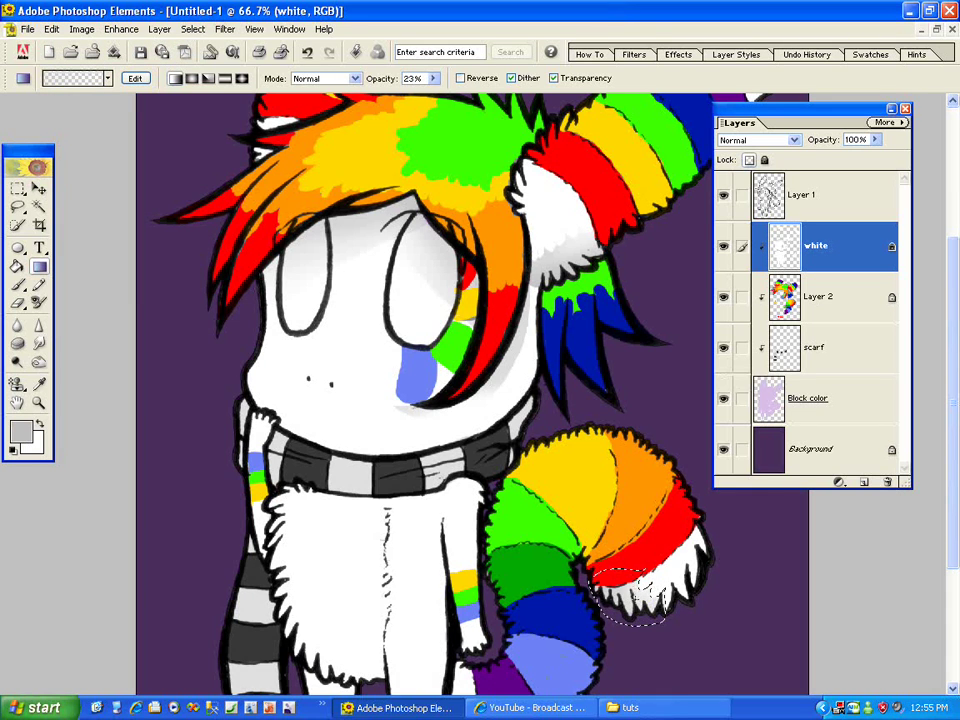
left_click(193, 29)
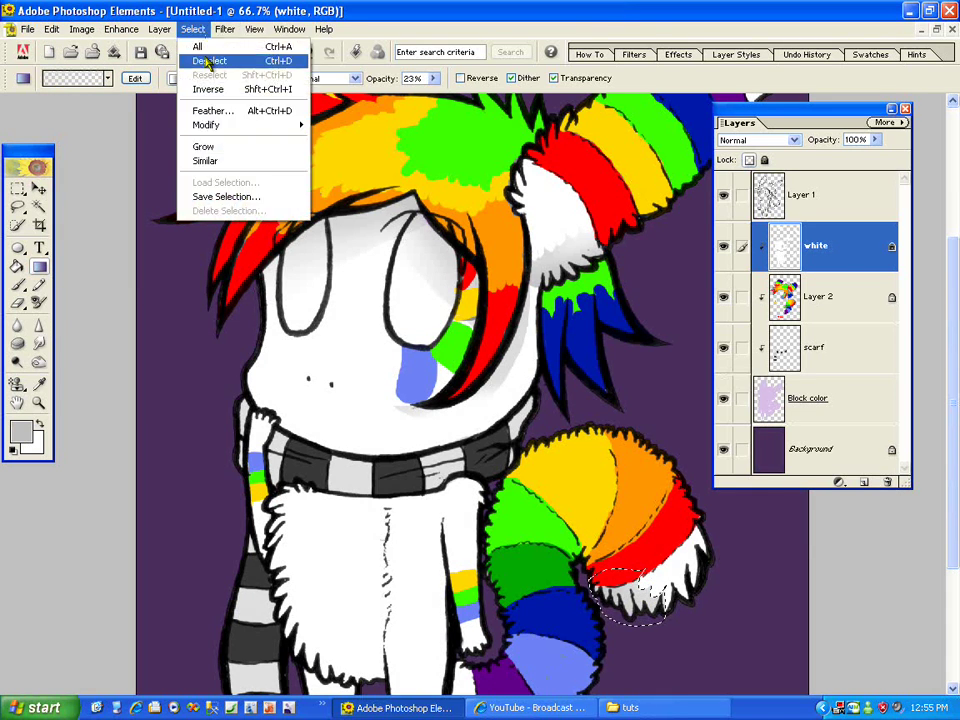
left_click(211, 61)
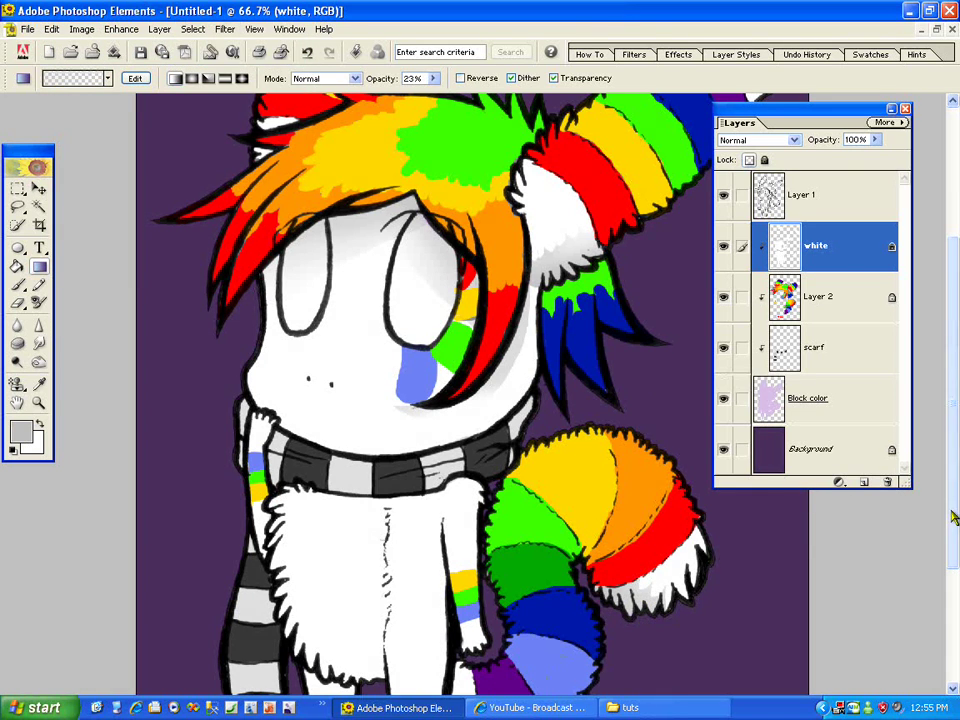
scroll(935, 510, "down", 5)
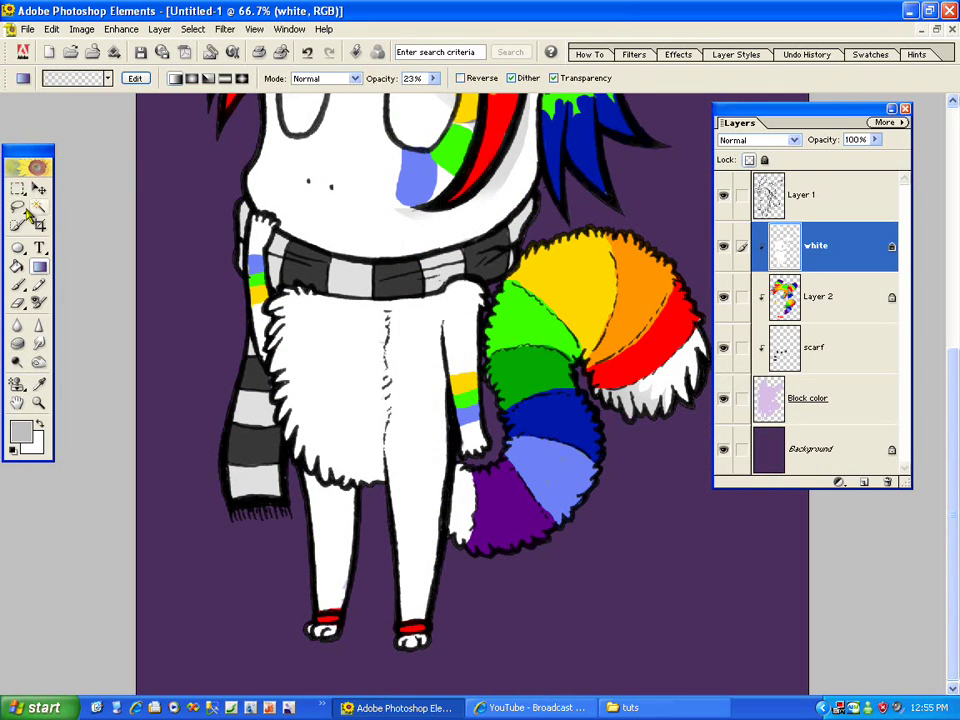
left_click(17, 206)
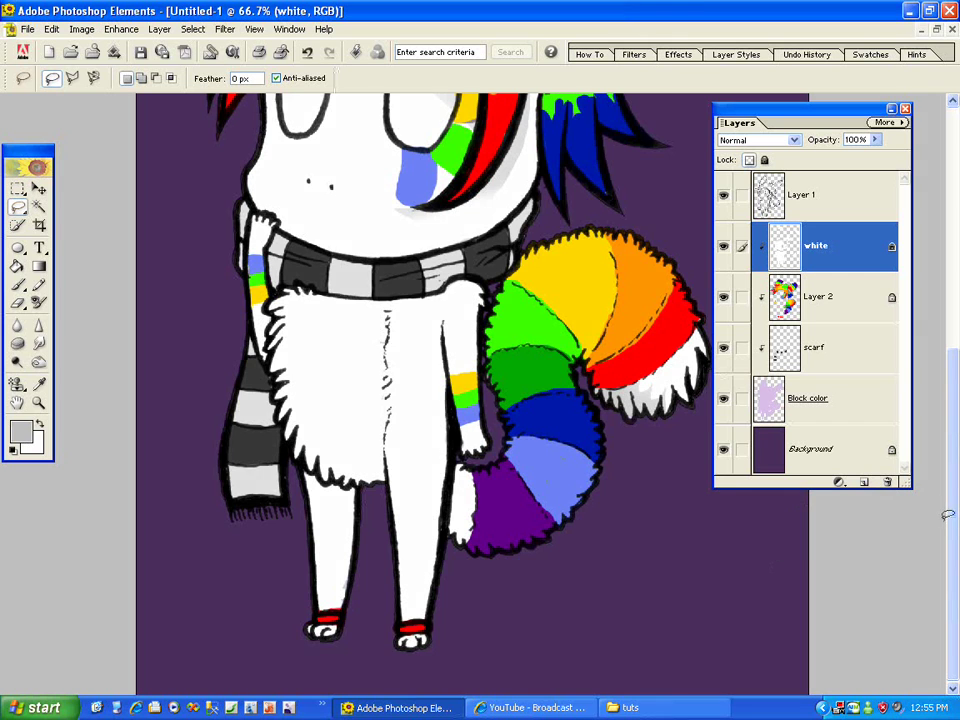
scroll(950, 517, "up", 1)
scroll(953, 519, "up", 7)
key("z")
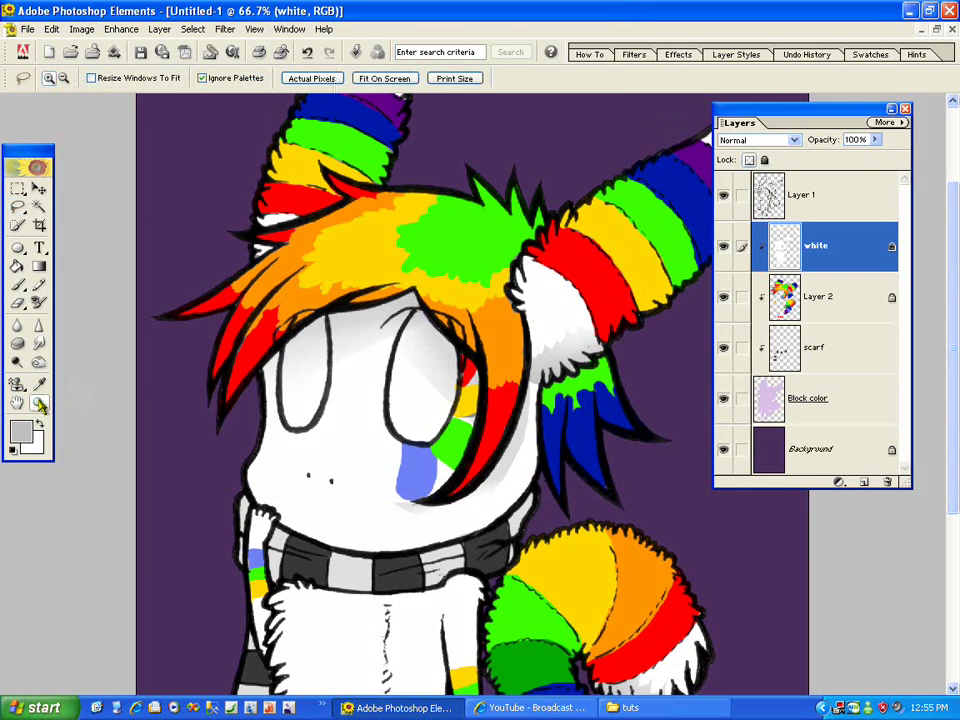
Minimise the character drawing, create a new blank document, and add an empty layer to it
left_click(921, 29)
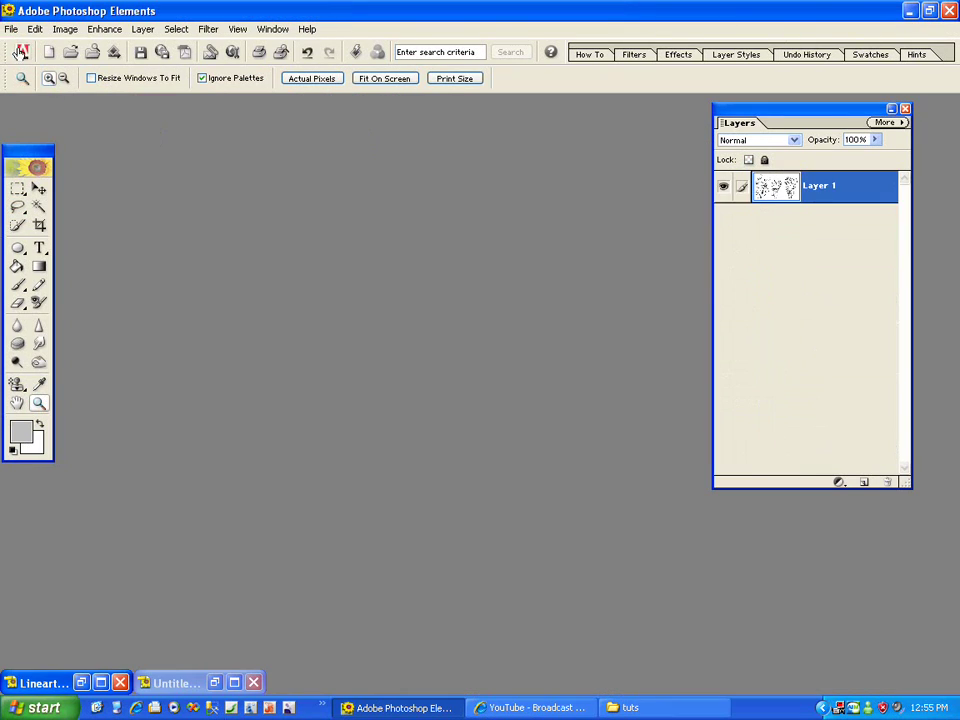
left_click(11, 28)
left_click(145, 90)
left_click(639, 201)
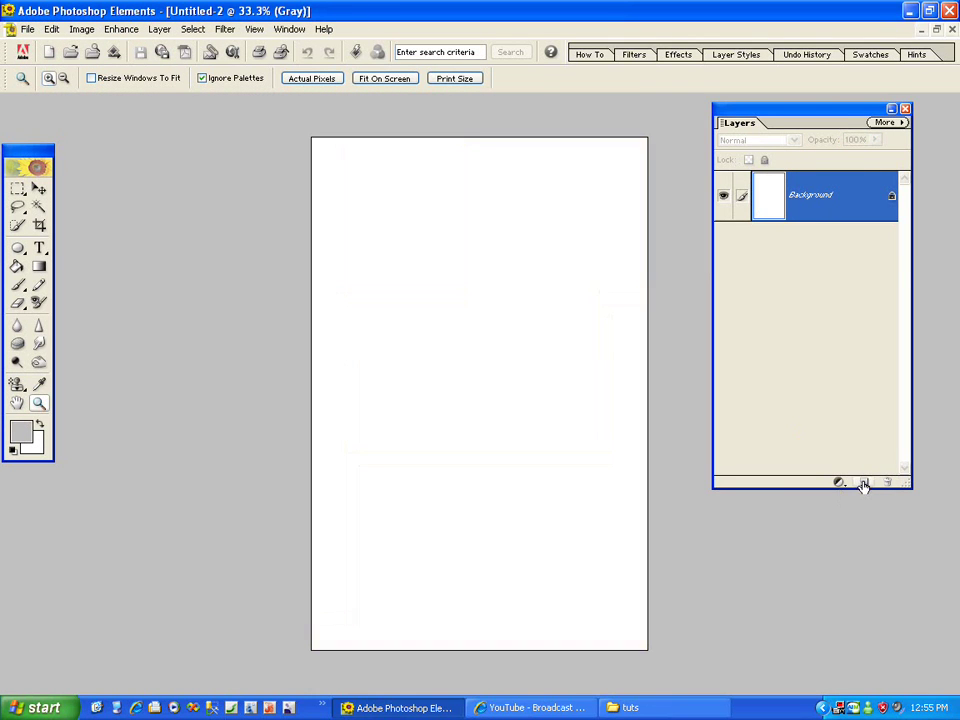
left_click(864, 482)
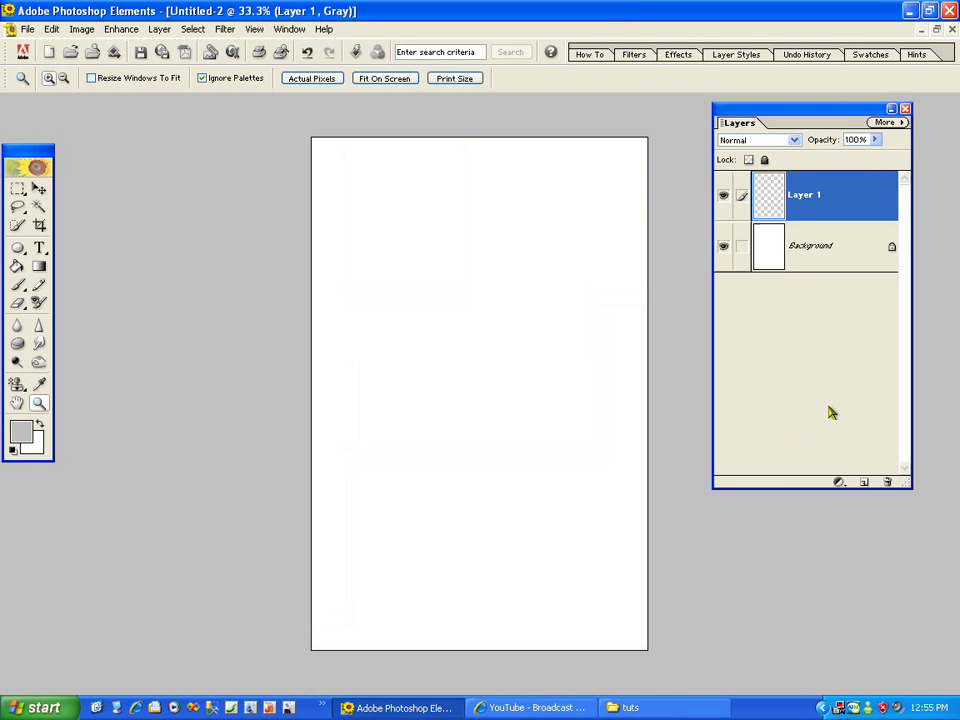
Choose the Brush tool and set the foreground colour to medium blue 3C99CE
left_click(18, 288)
left_click(20, 432)
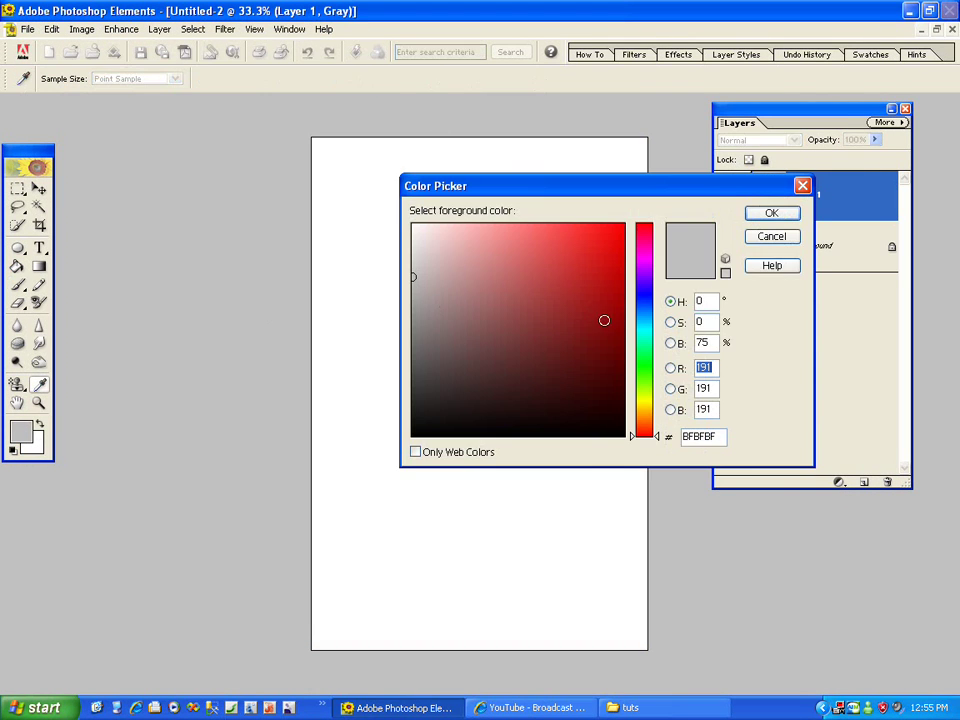
left_click_drag(644, 312, 617, 313)
left_click(562, 263)
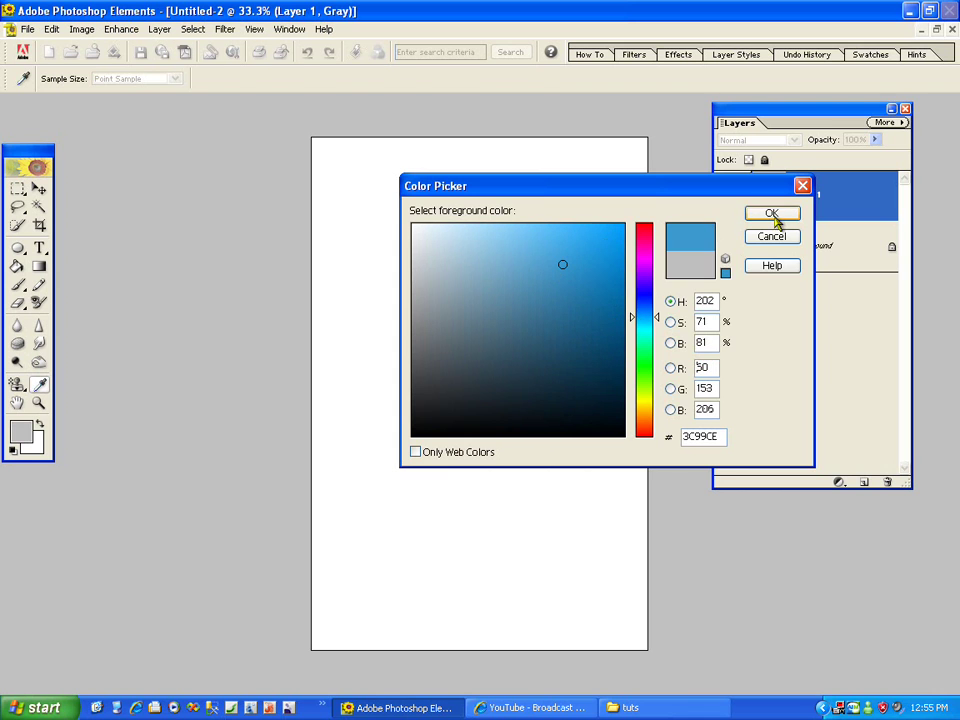
left_click(771, 213)
Set the brush size to 102 px
mouse_move(231, 84)
left_mouse_down()
mouse_move(272, 94)
mouse_move(489, 208)
left_mouse_up()
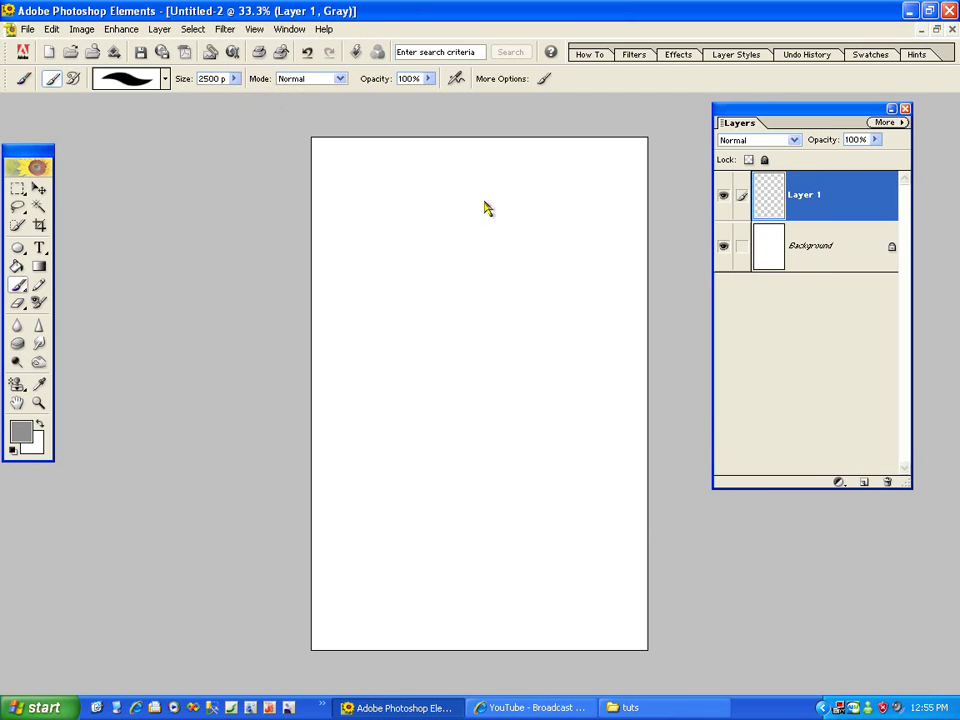
left_click(236, 82)
left_click_drag(238, 82, 216, 94)
mouse_move(415, 183)
left_mouse_down()
mouse_move(452, 214)
mouse_move(368, 376)
left_mouse_up()
left_click(54, 31)
left_click(60, 47)
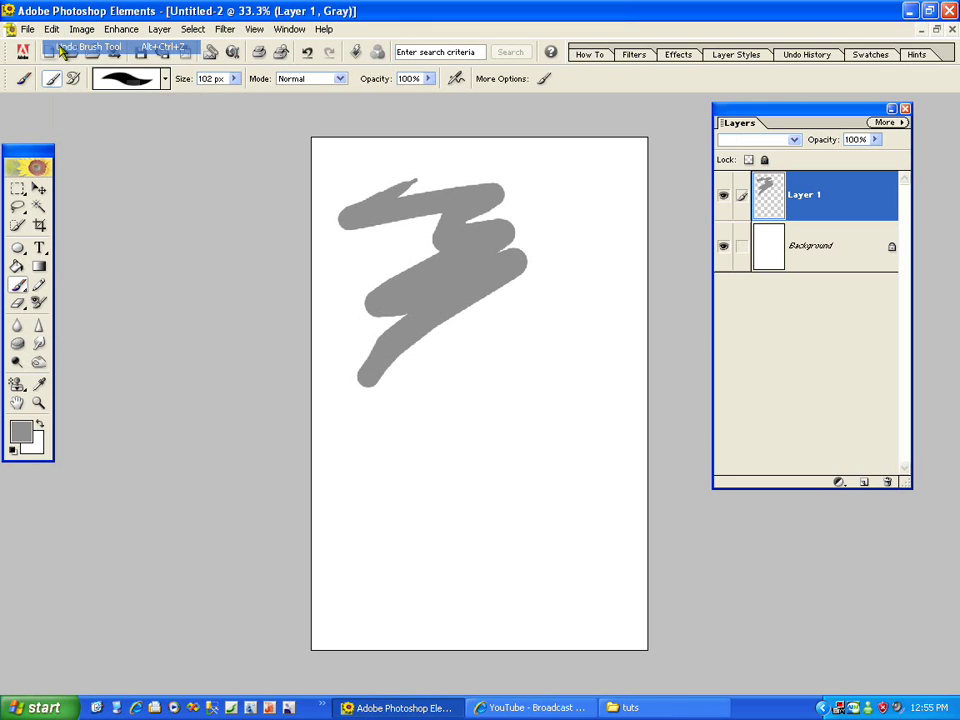
Convert the document to RGB Color while keeping its layers, and paint a dense blue scribble across the middle of the page
left_click(54, 32)
mouse_move(71, 35)
mouse_move(140, 160)
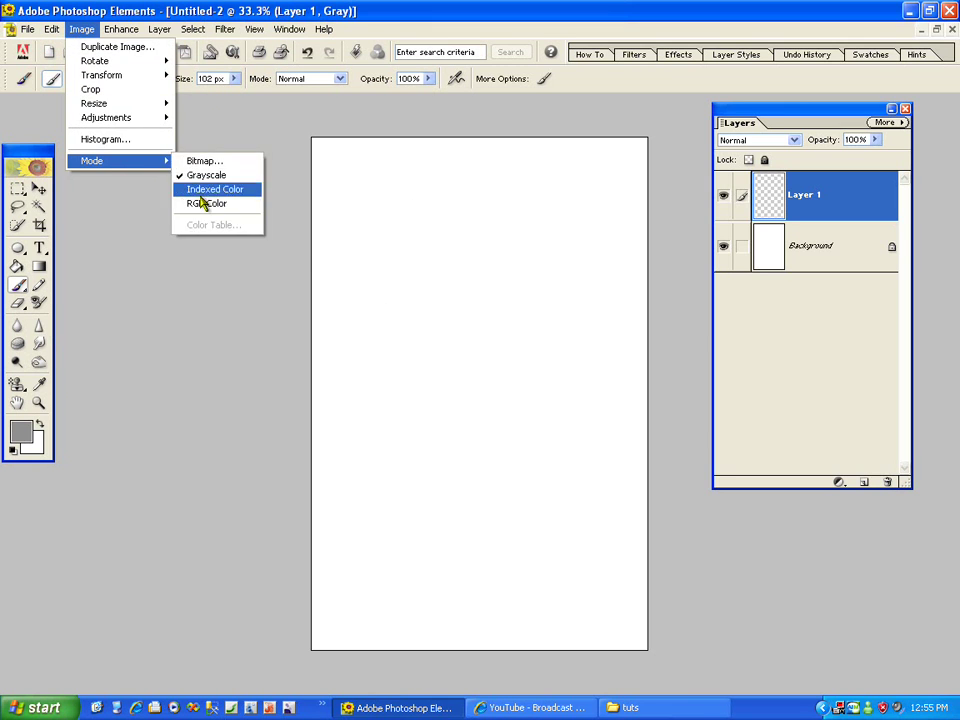
left_click(205, 203)
left_click(570, 279)
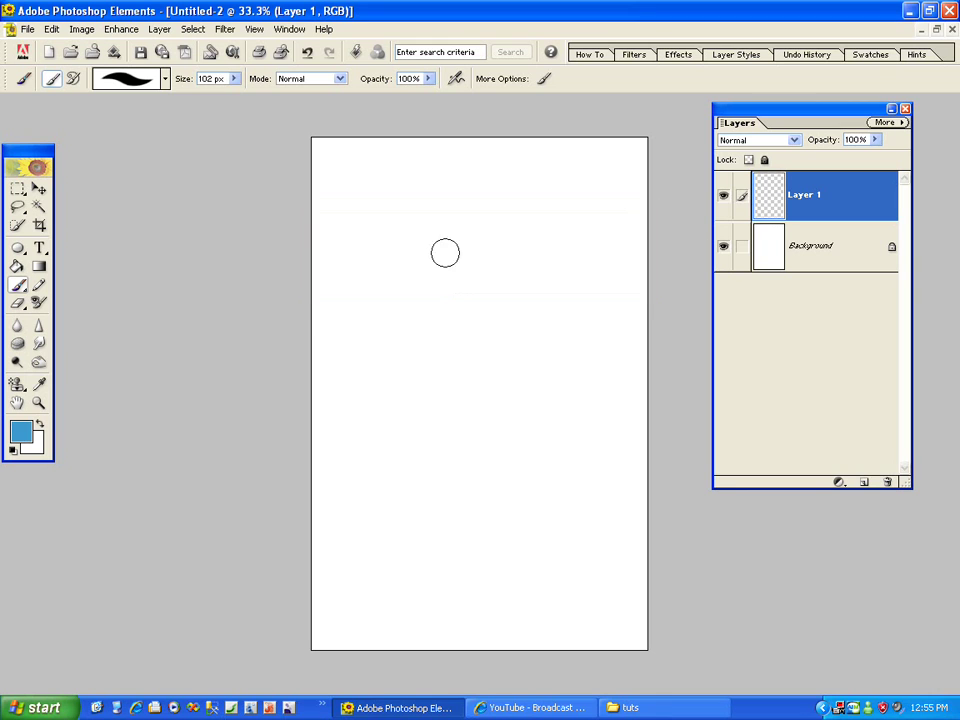
mouse_move(483, 237)
left_mouse_down()
mouse_move(350, 410)
mouse_move(393, 414)
mouse_move(535, 343)
mouse_move(551, 367)
mouse_move(536, 498)
left_mouse_up()
Set the foreground colour to darker blue 0557A4 for the shadow
left_click(20, 431)
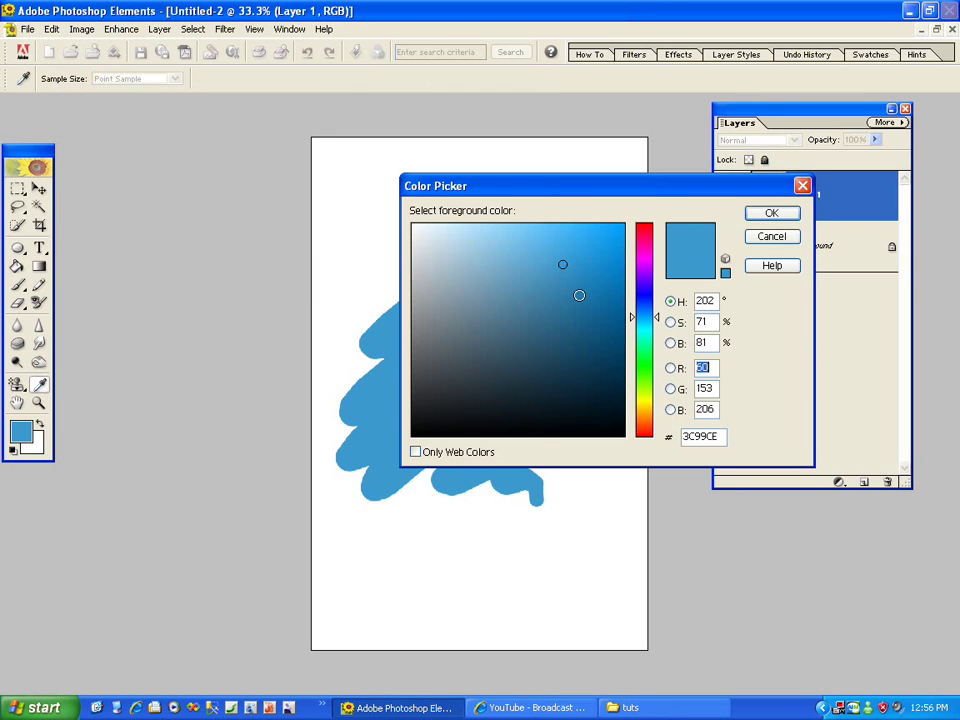
left_click_drag(561, 263, 653, 316)
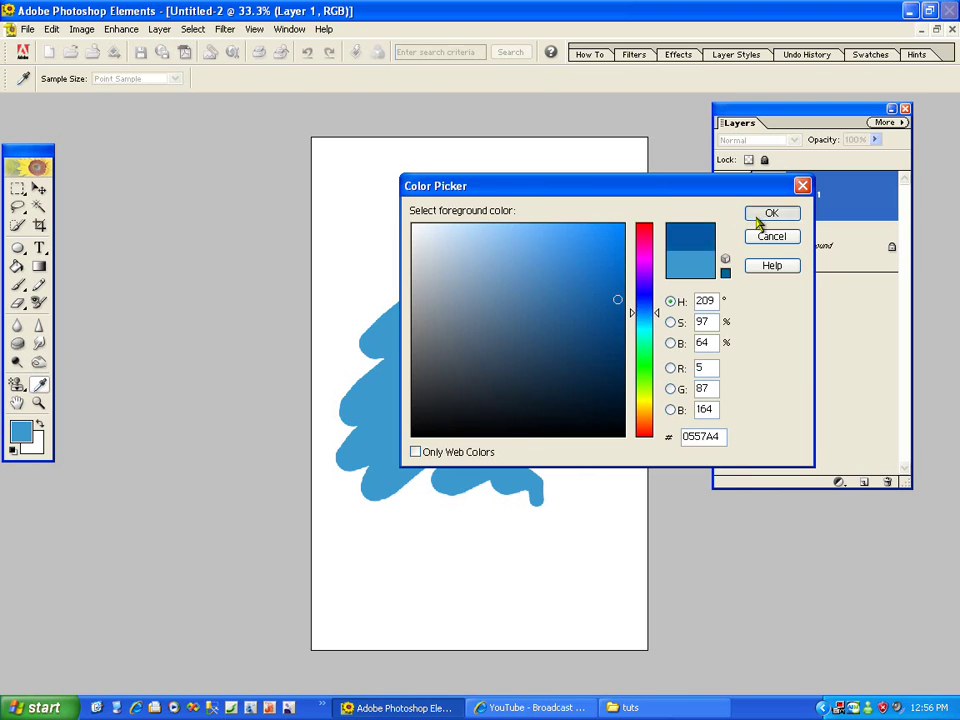
left_click(771, 213)
Lasso a jagged shadow area on the lower left of the scribble, shade it with the dark blue gradient, and deselect
left_click(18, 206)
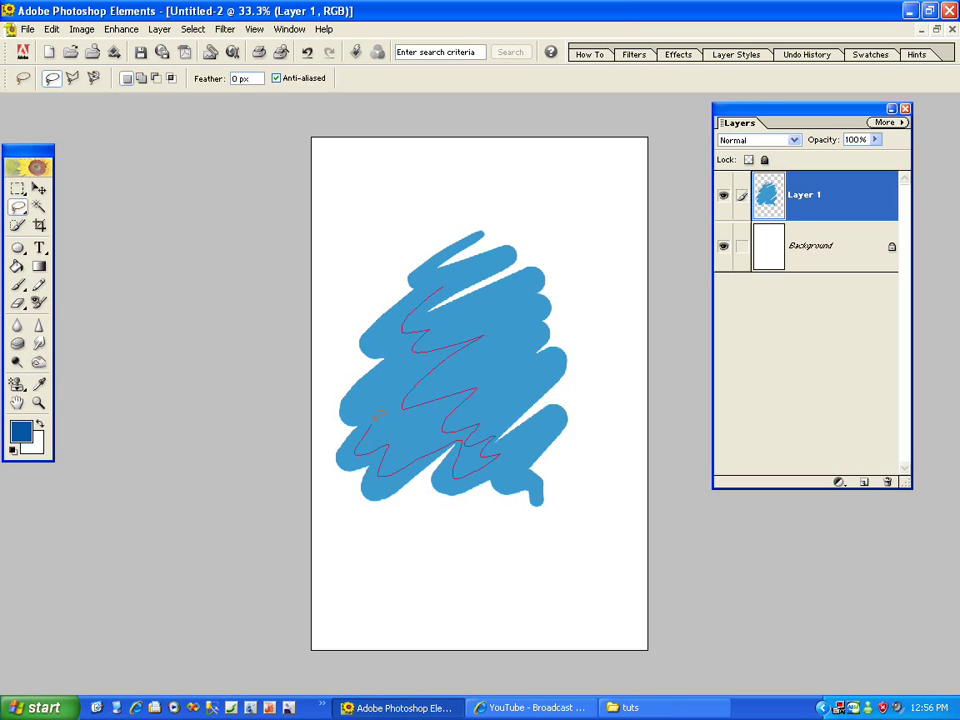
left_click_drag(424, 289, 430, 287)
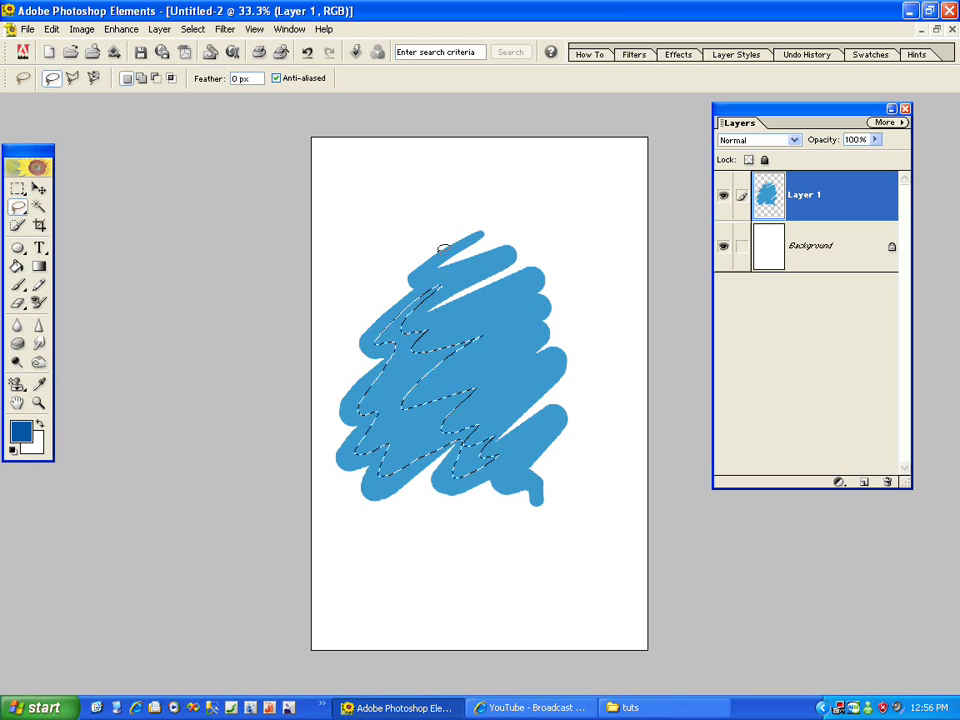
left_click(38, 266)
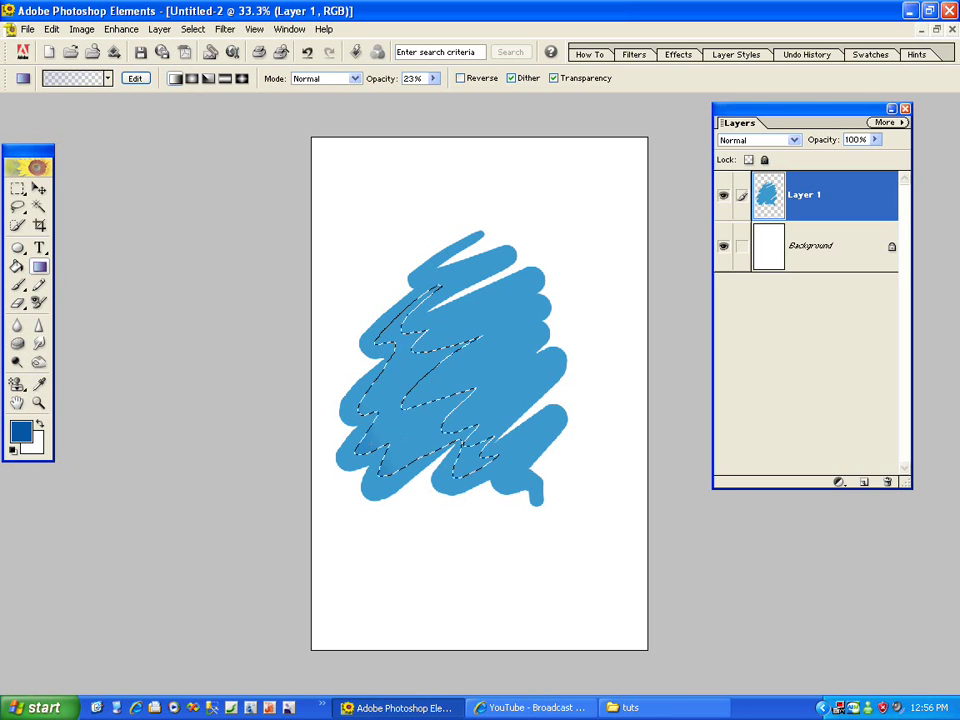
mouse_move(369, 442)
left_mouse_down()
mouse_move(371, 454)
mouse_move(435, 400)
left_mouse_up()
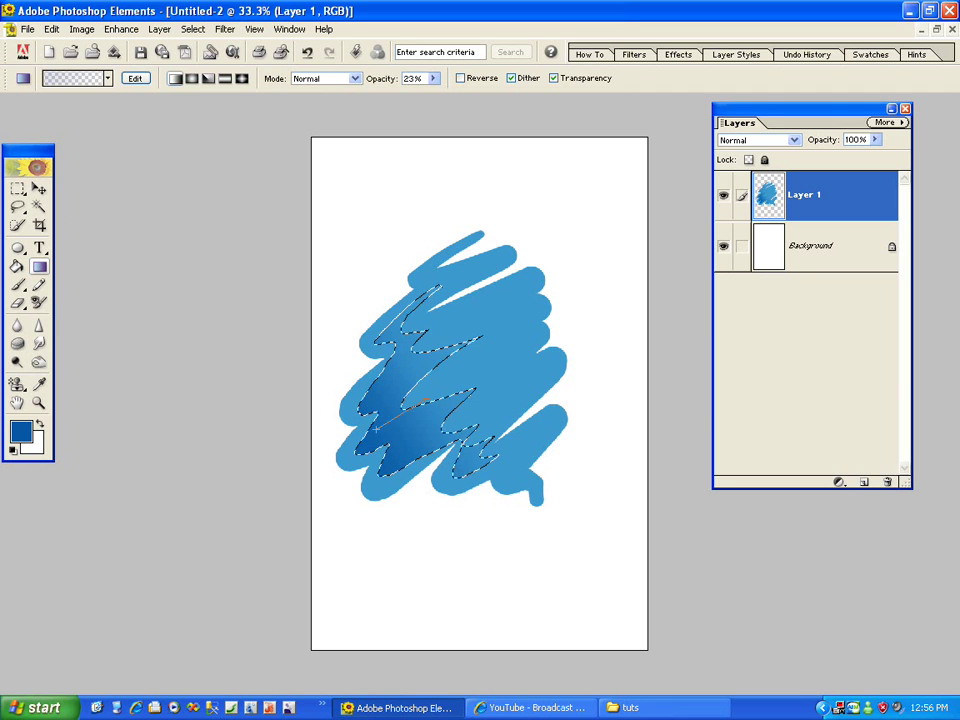
left_click(193, 29)
left_click(205, 58)
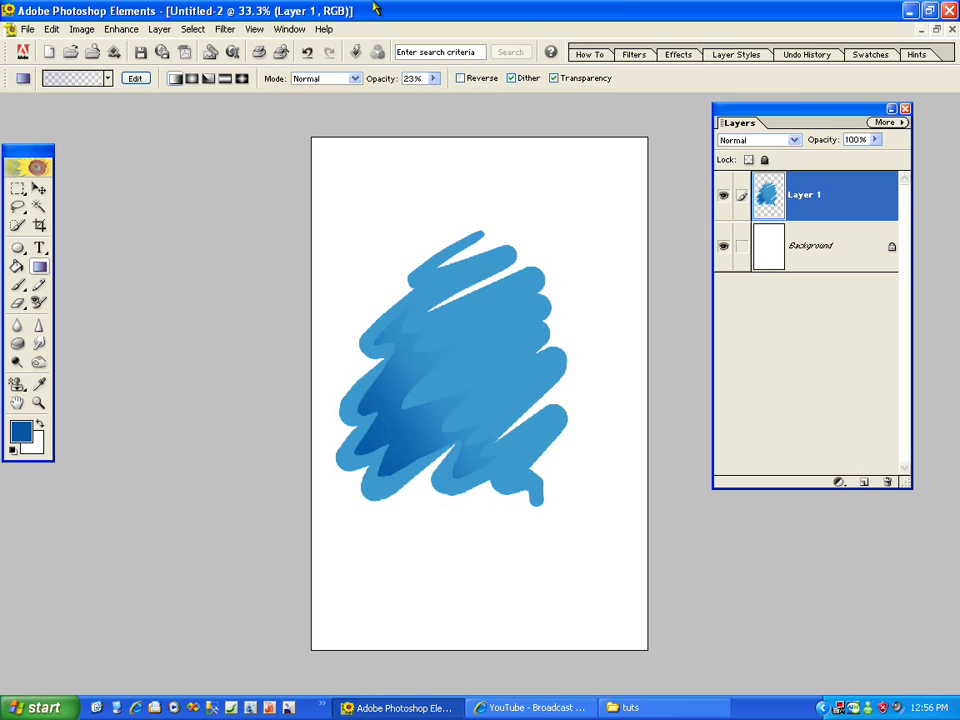
Lasso a jagged highlight strip along the scribble's upper and right parts, and sample the scribble's base blue
left_click(17, 206)
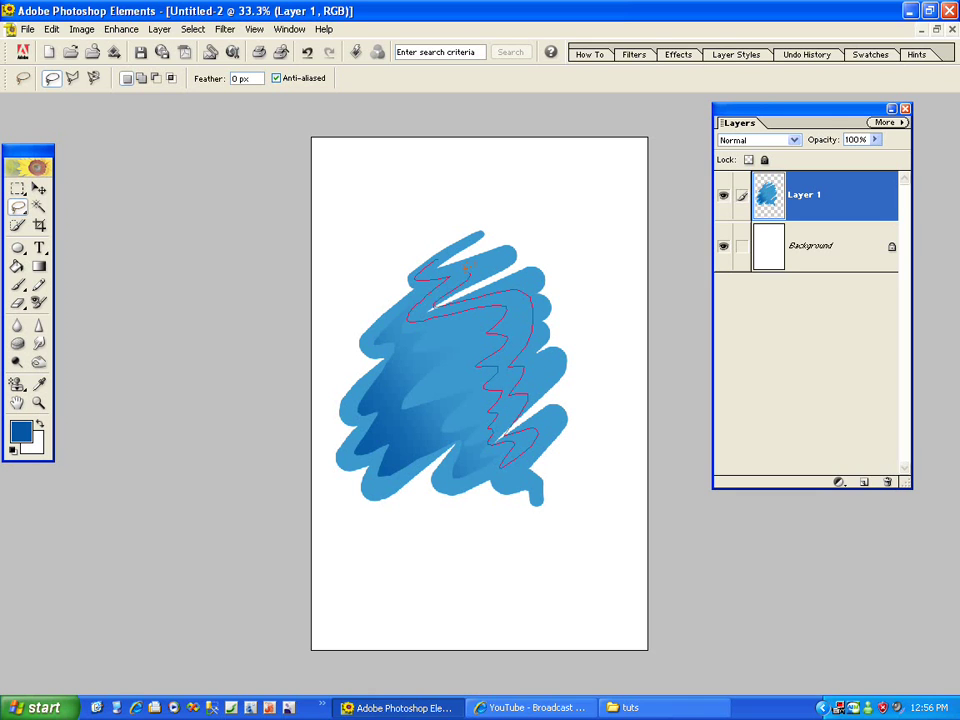
left_click_drag(466, 268, 450, 262)
key("i")
left_click(457, 334)
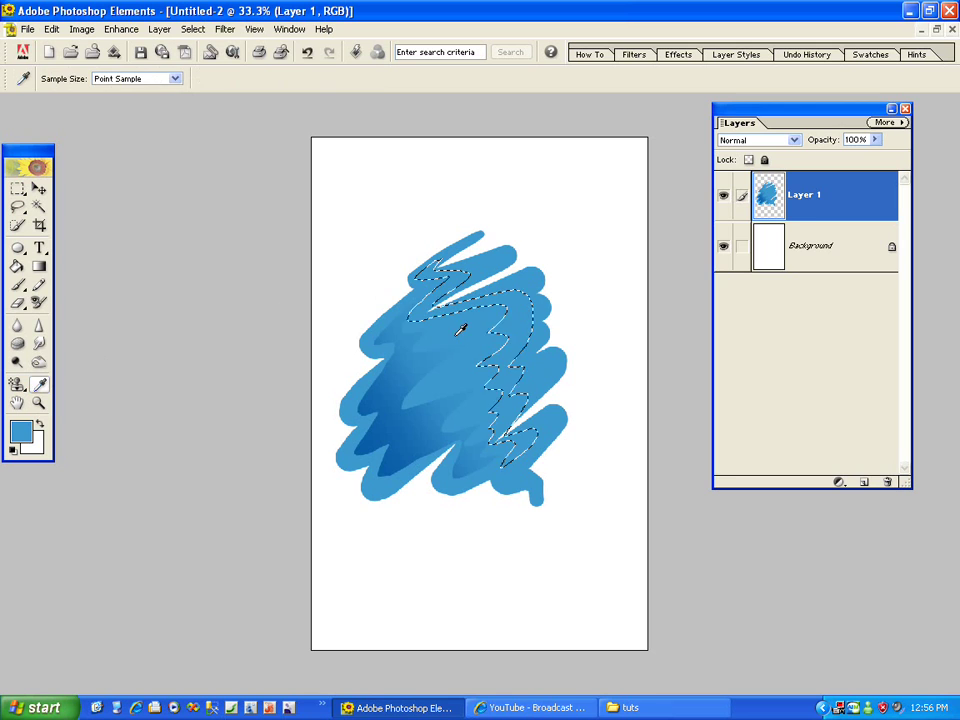
Set the foreground colour to a lighter, brighter shade of the sampled blue for the highlight
left_click(19, 286)
left_click(18, 430)
left_click(537, 242)
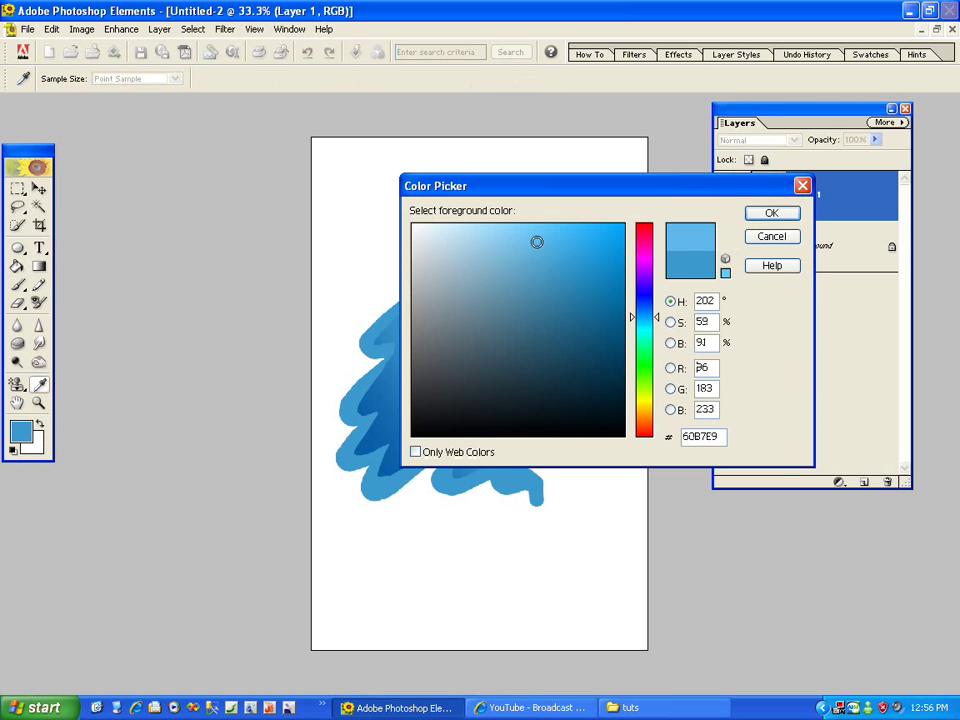
left_click_drag(537, 242, 531, 223)
left_click(771, 213)
Fill the highlight selection with the light blue gradient from its right side towards the scribble's centre, and deselect
left_click(39, 266)
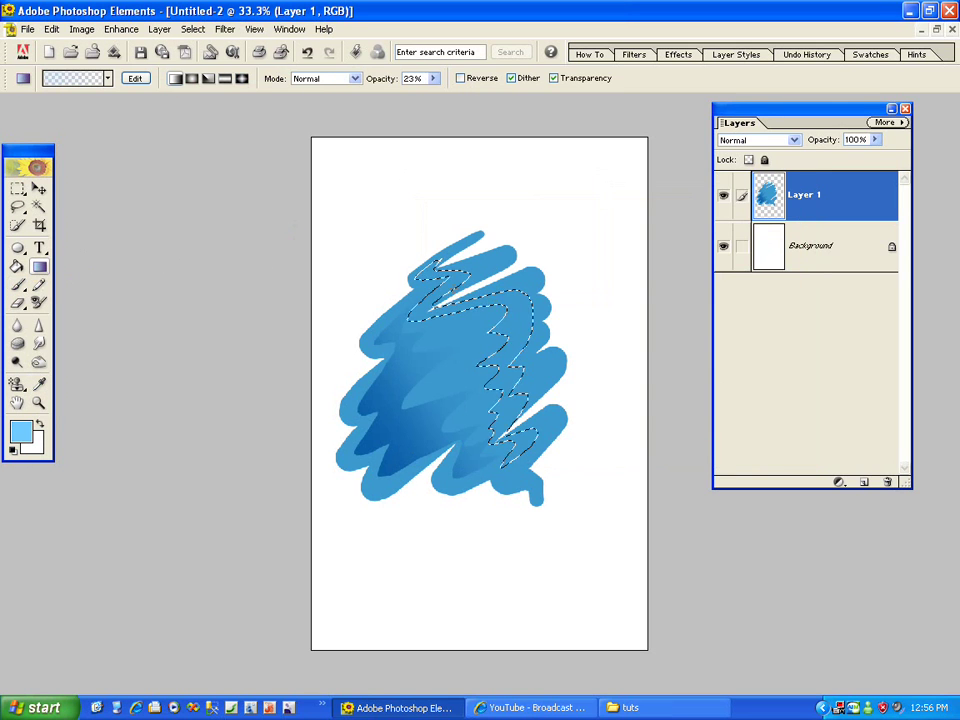
left_click_drag(519, 330, 429, 390)
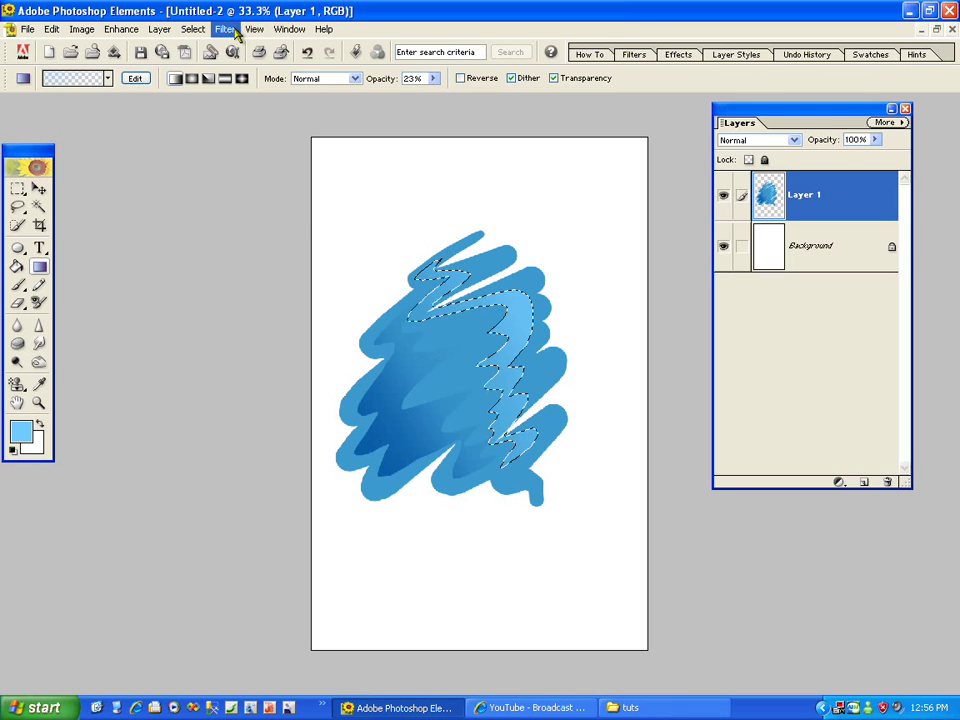
left_click(193, 29)
left_click(203, 58)
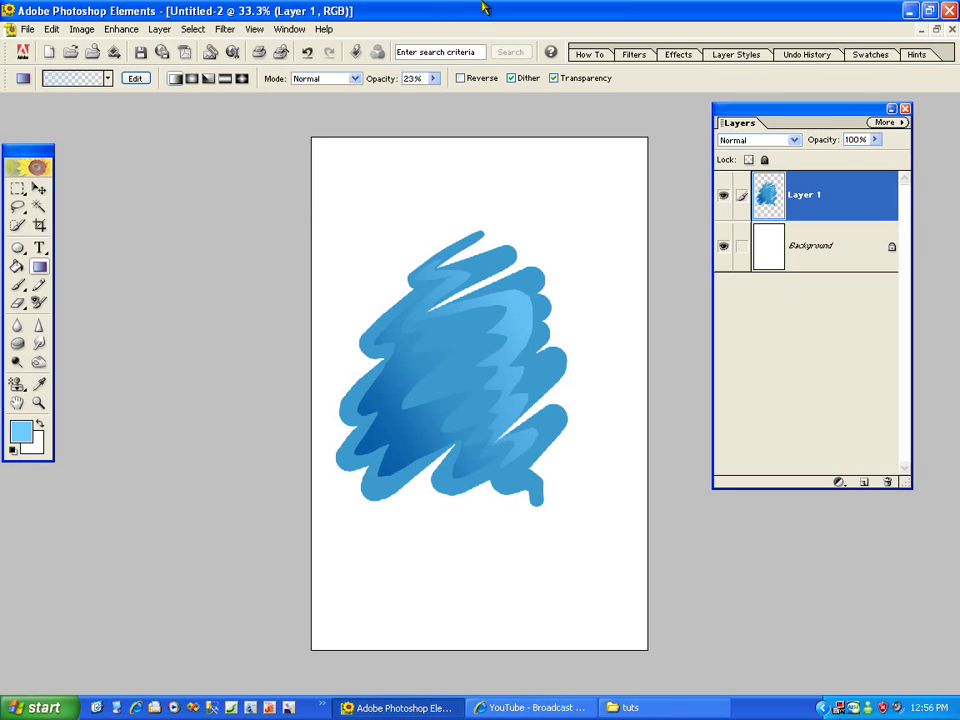